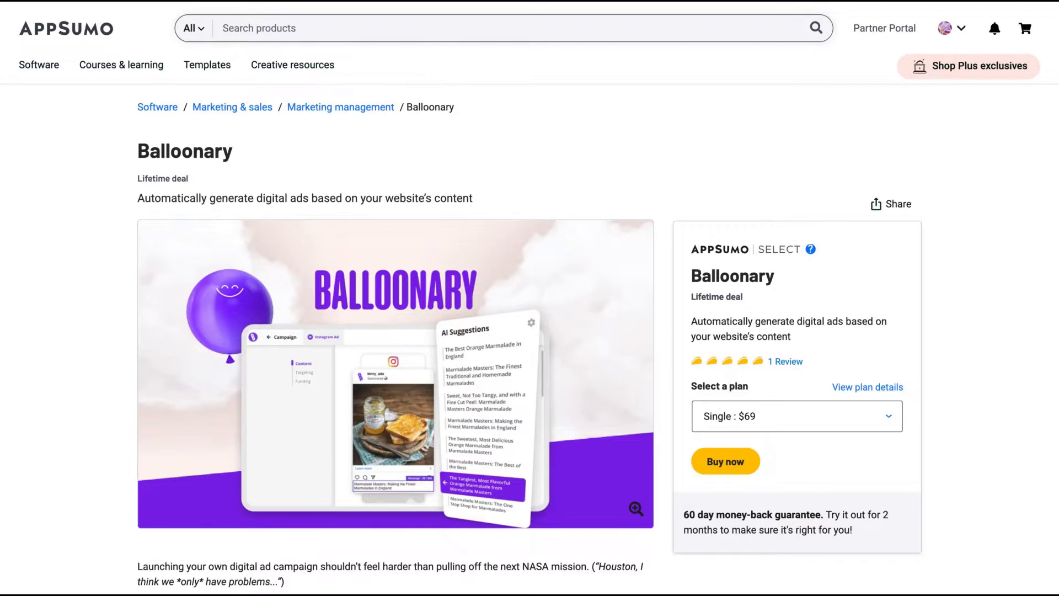
# Step: Review the Balloonary deal's summary and Overview section on AppSumo, including AI suggestions, ad design and supported ad platforms
pyautogui.scroll(-2, 554, 193)
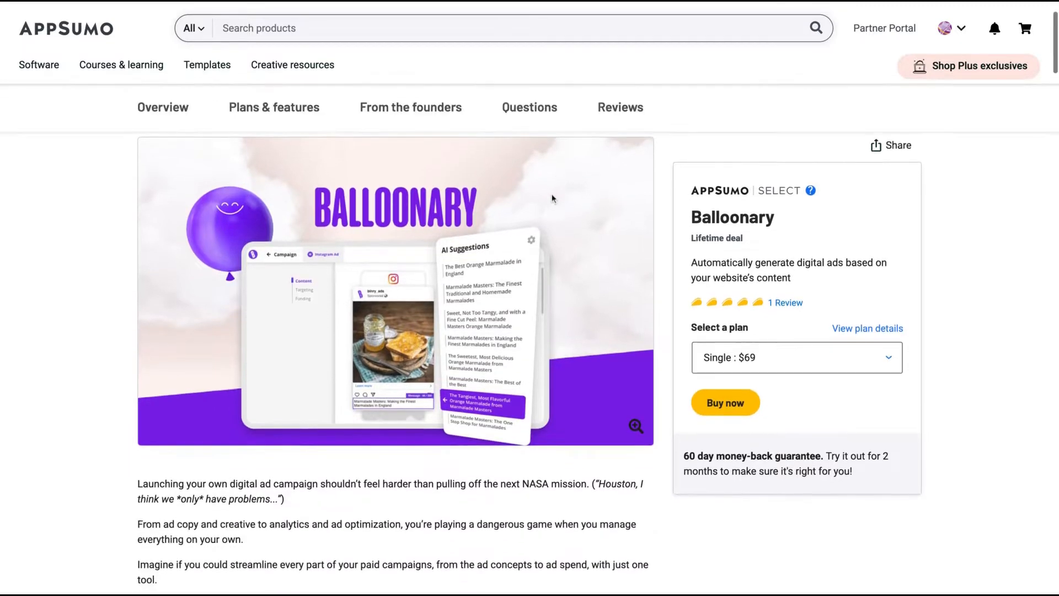
pyautogui.scroll(-14, 649, 276)
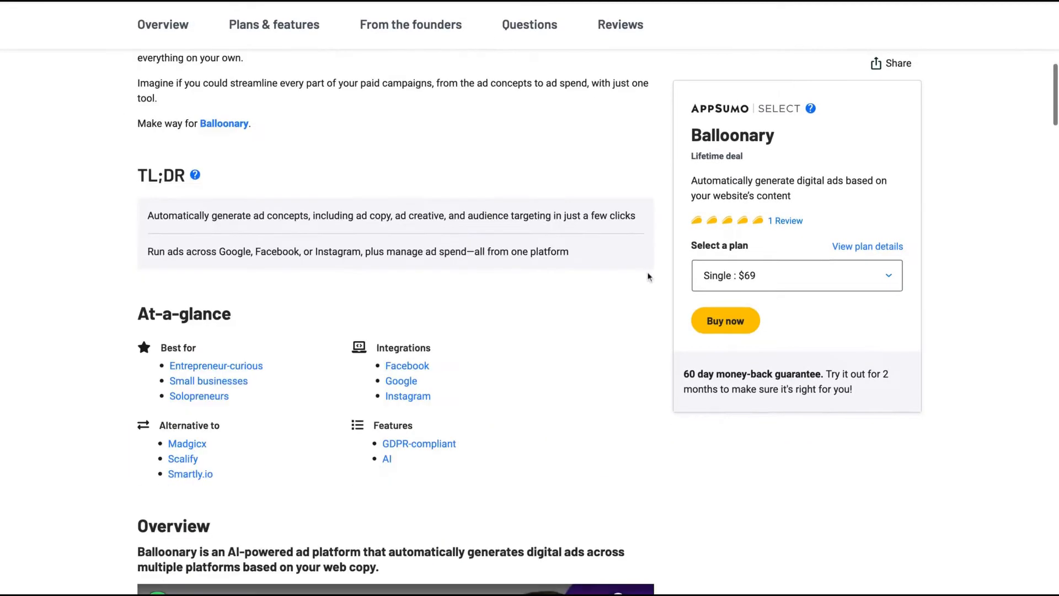
pyautogui.scroll(-1, 649, 276)
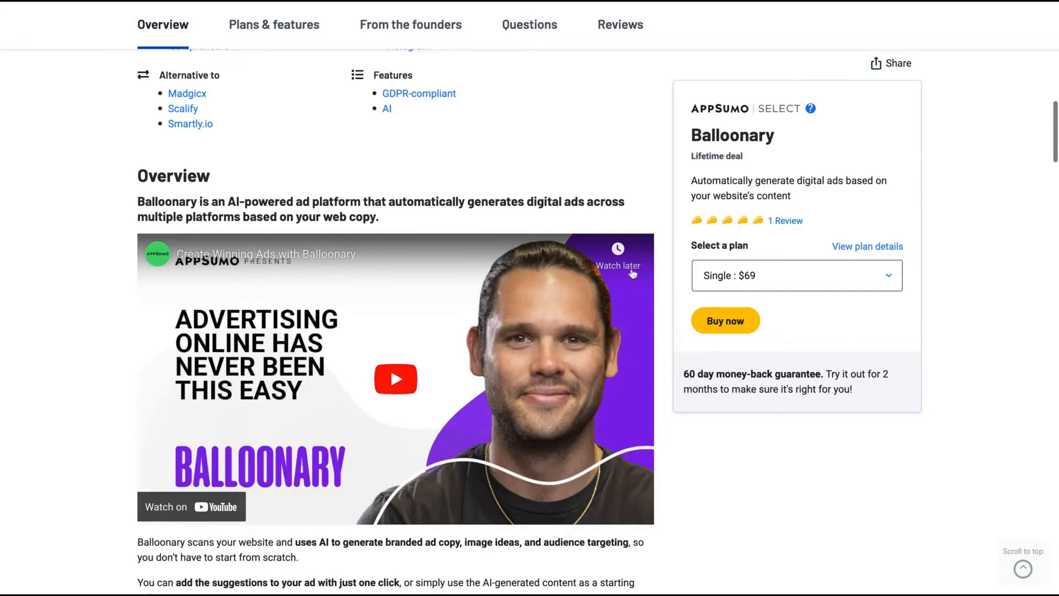
pyautogui.tripleClick(402, 219)
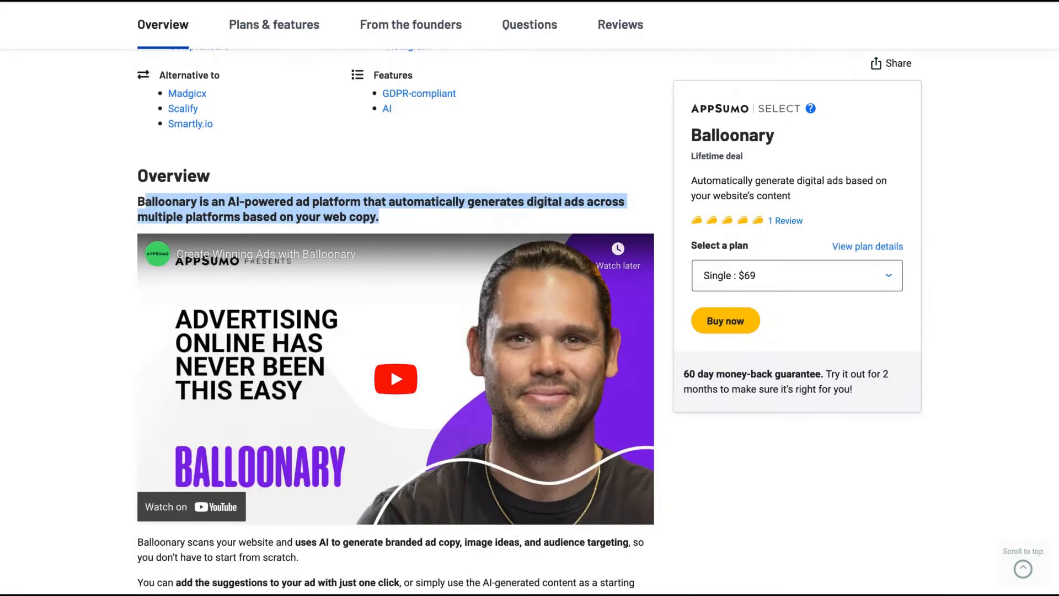
pyautogui.click(669, 339)
pyautogui.scroll(-8, 655, 374)
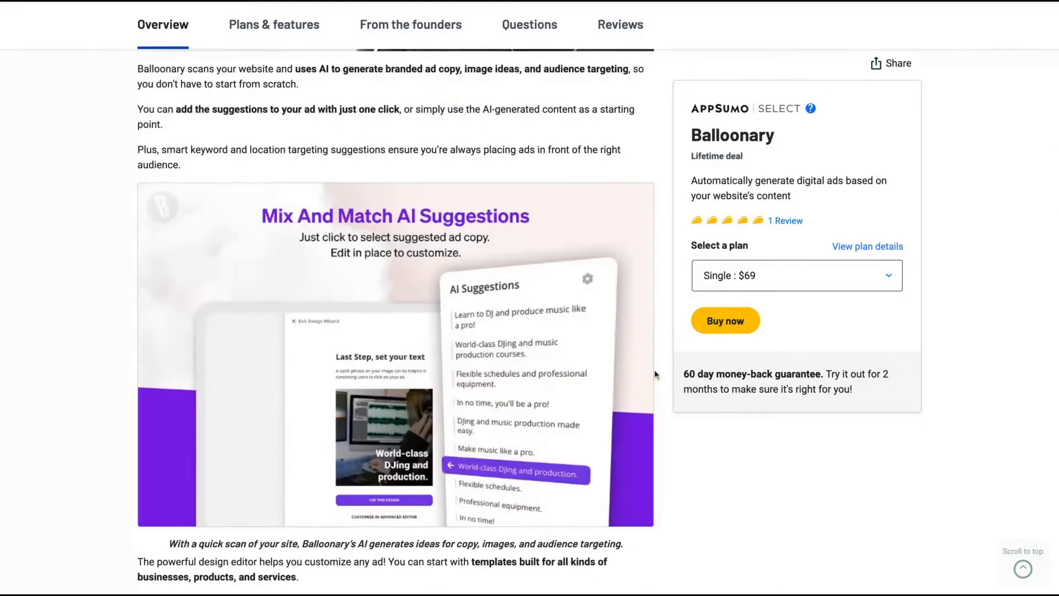
pyautogui.scroll(-2, 655, 373)
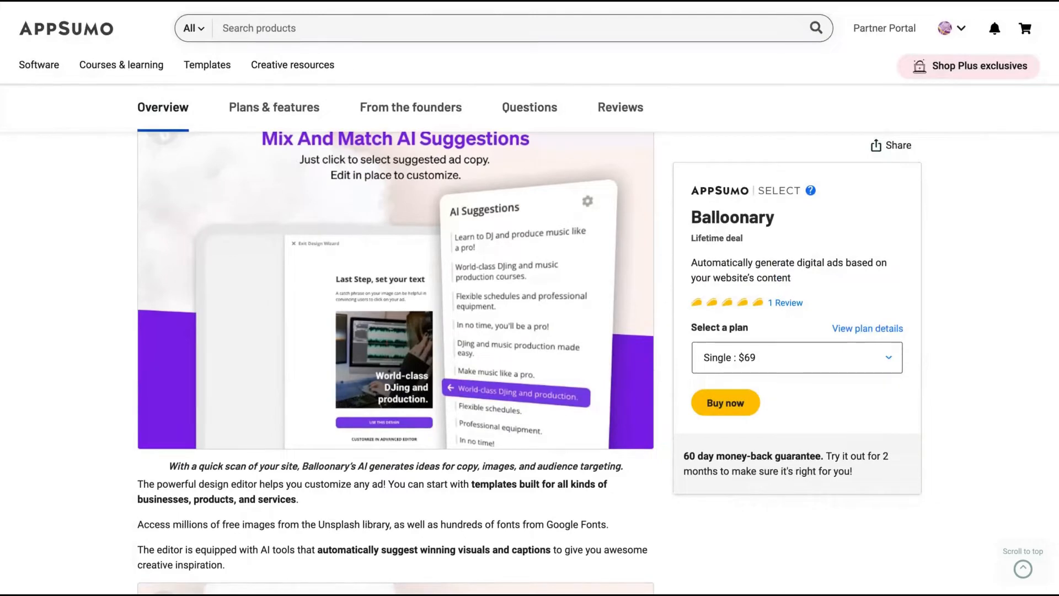
pyautogui.scroll(-8, 395, 276)
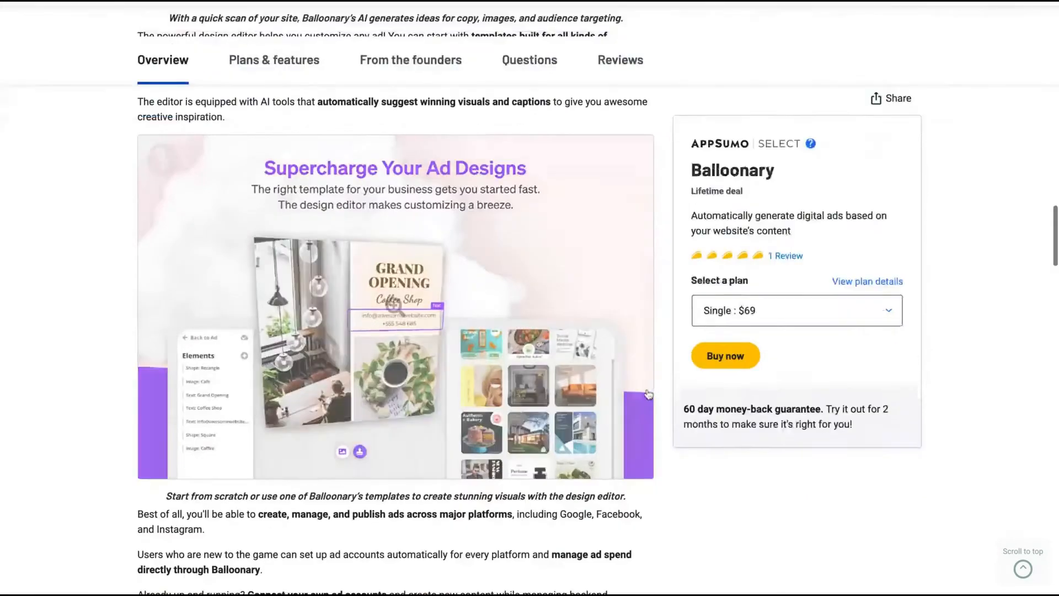
pyautogui.scroll(-1, 671, 430)
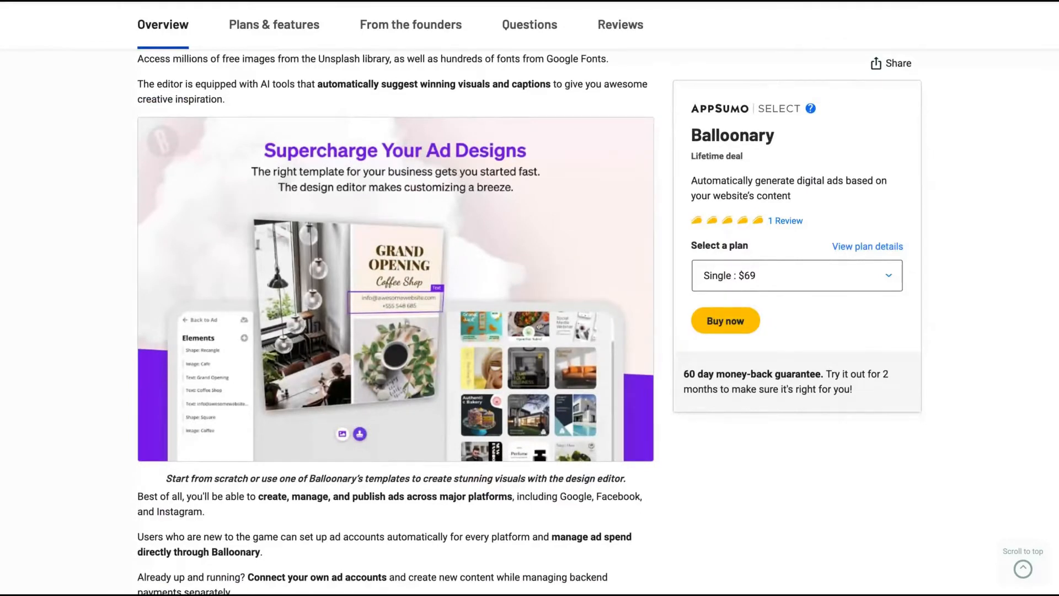
pyautogui.scroll(-1, 598, 323)
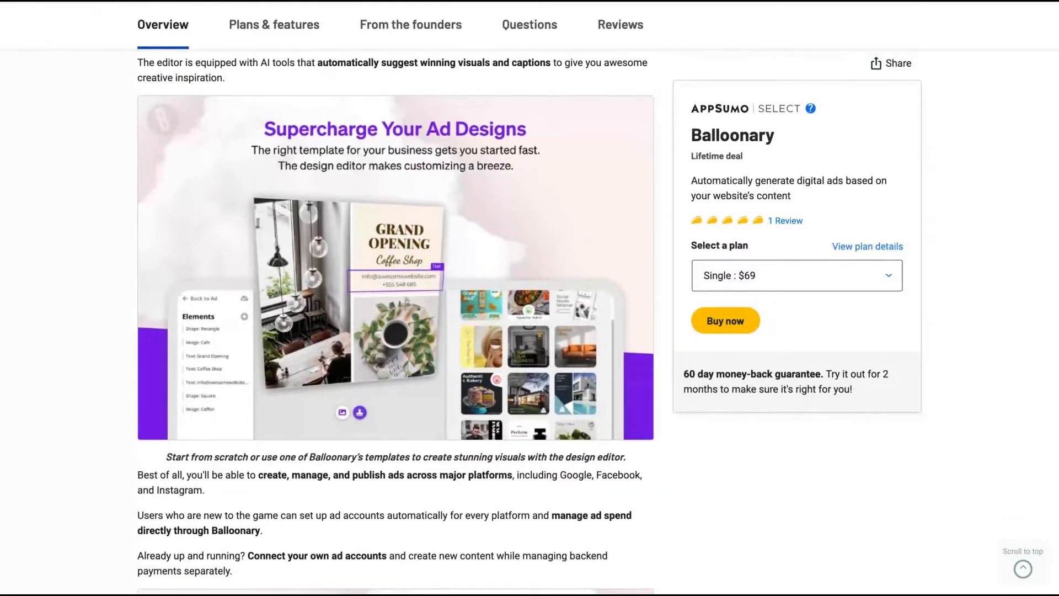
pyautogui.scroll(-6, 396, 320)
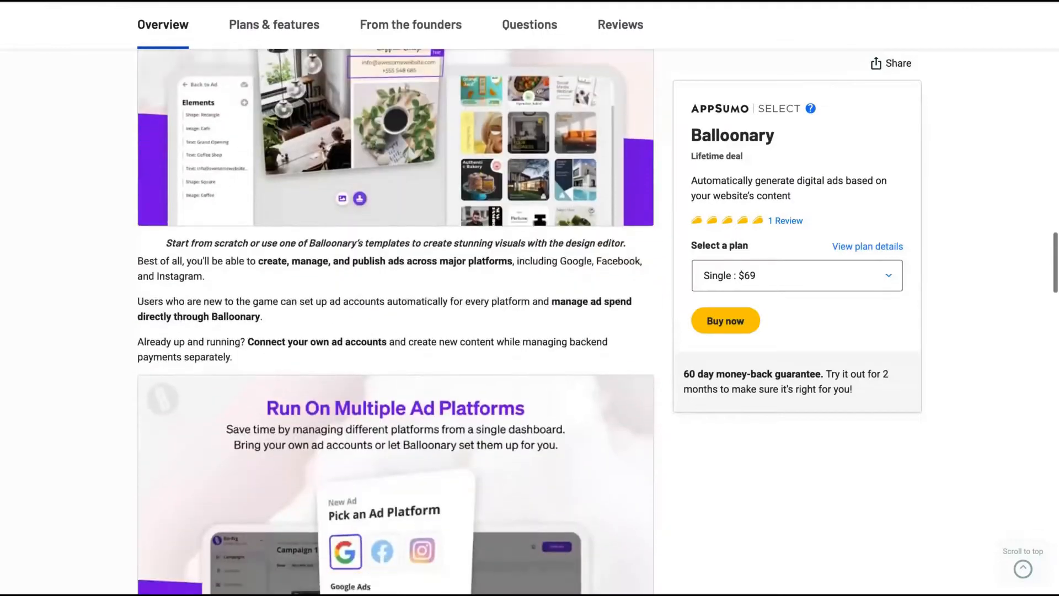
pyautogui.scroll(-3, 330, 207)
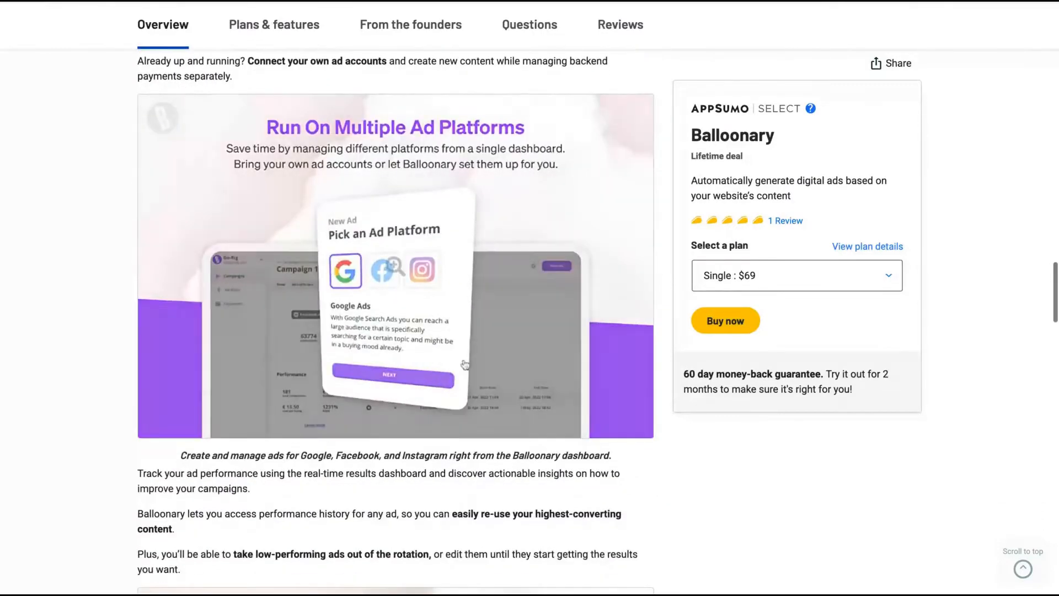
pyautogui.scroll(-13, 633, 380)
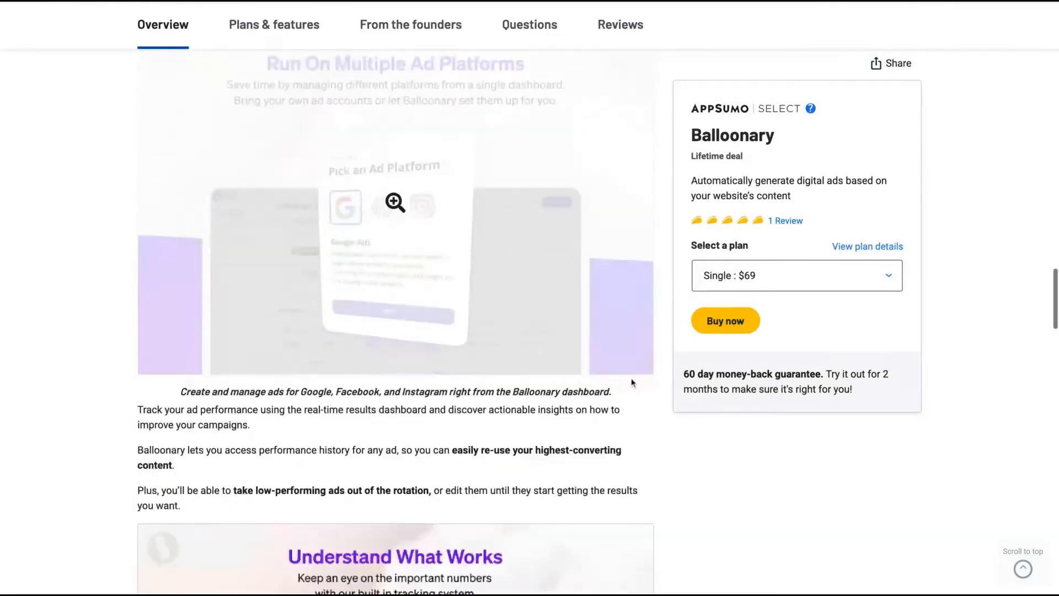
# Step: Examine the plan terms and included features, and compare the Single and Double plans' ad and brand limits
pyautogui.scroll(-8, 586, 404)
pyautogui.scroll(1, 586, 403)
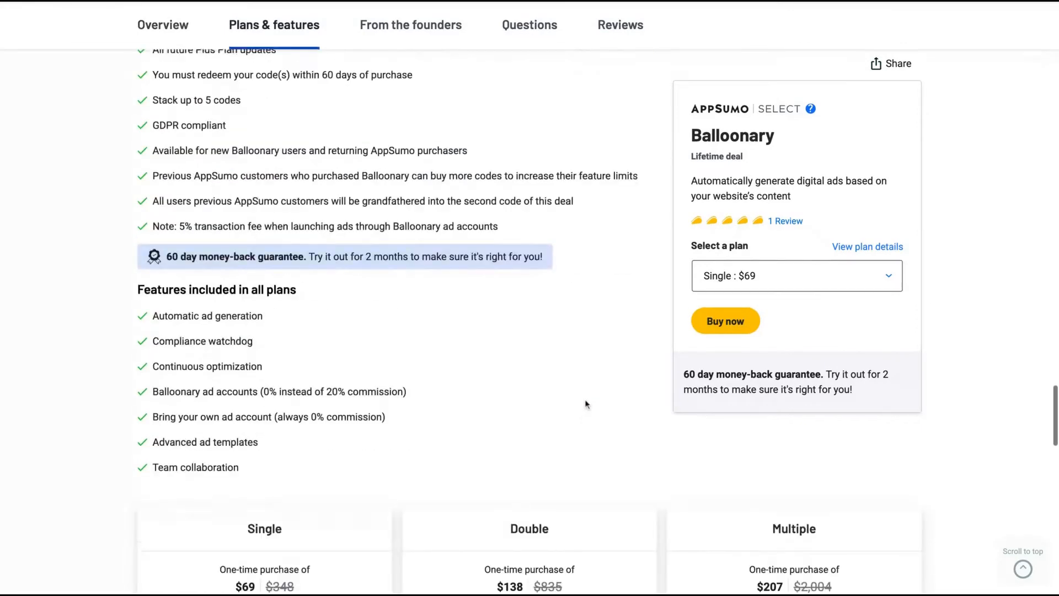
pyautogui.scroll(1, 564, 402)
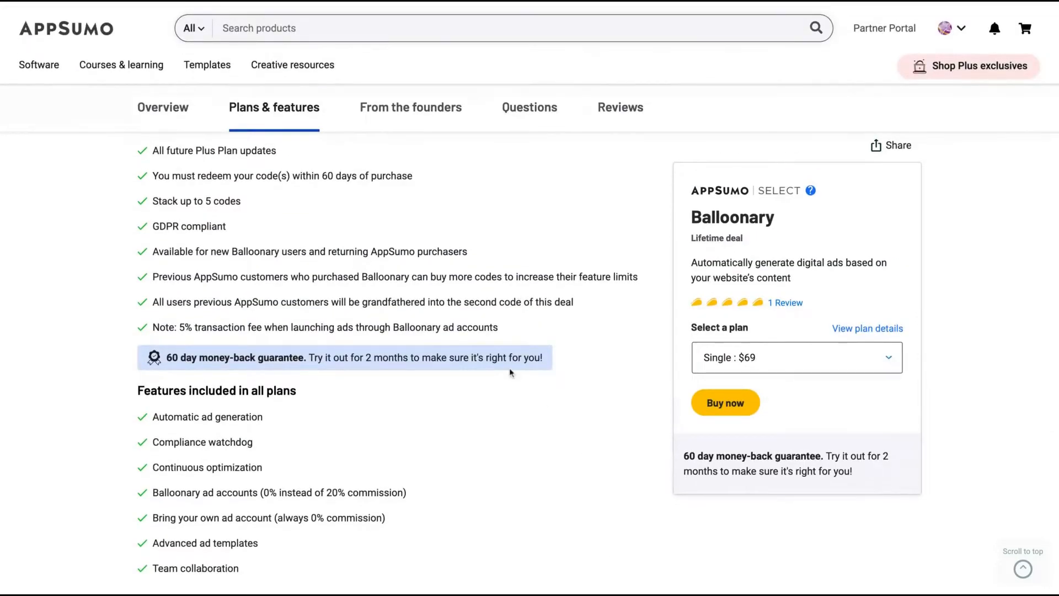
pyautogui.scroll(-6, 227, 405)
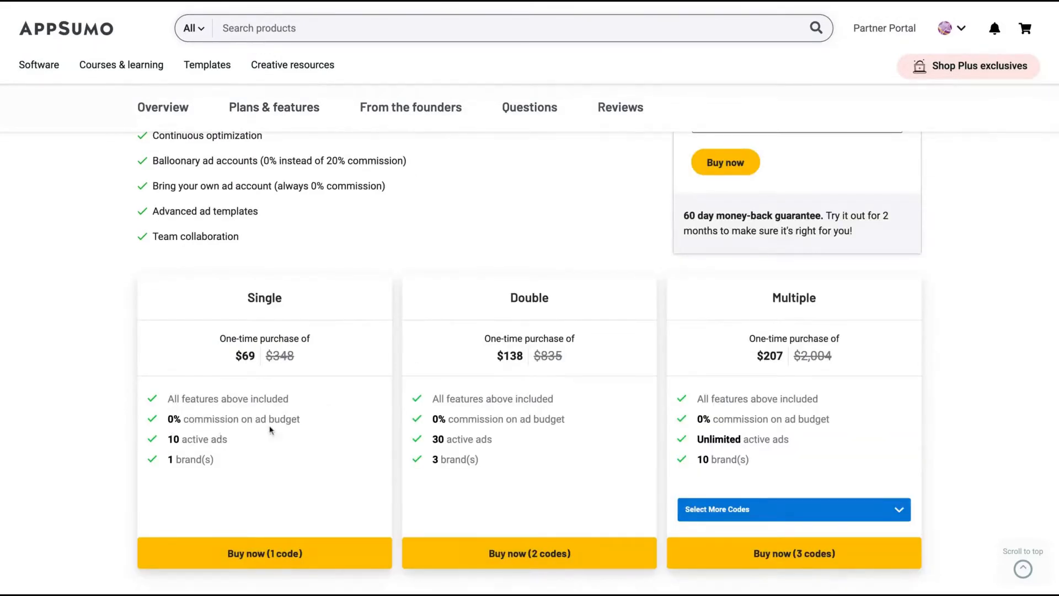
pyautogui.doubleClick(217, 465)
pyautogui.doubleClick(245, 297)
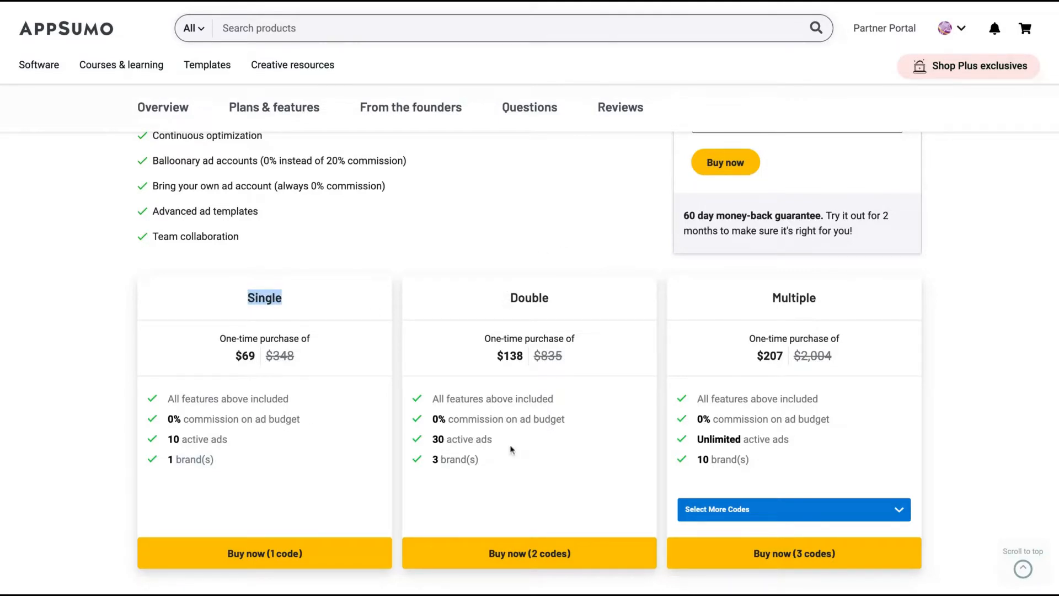
pyautogui.tripleClick(488, 464)
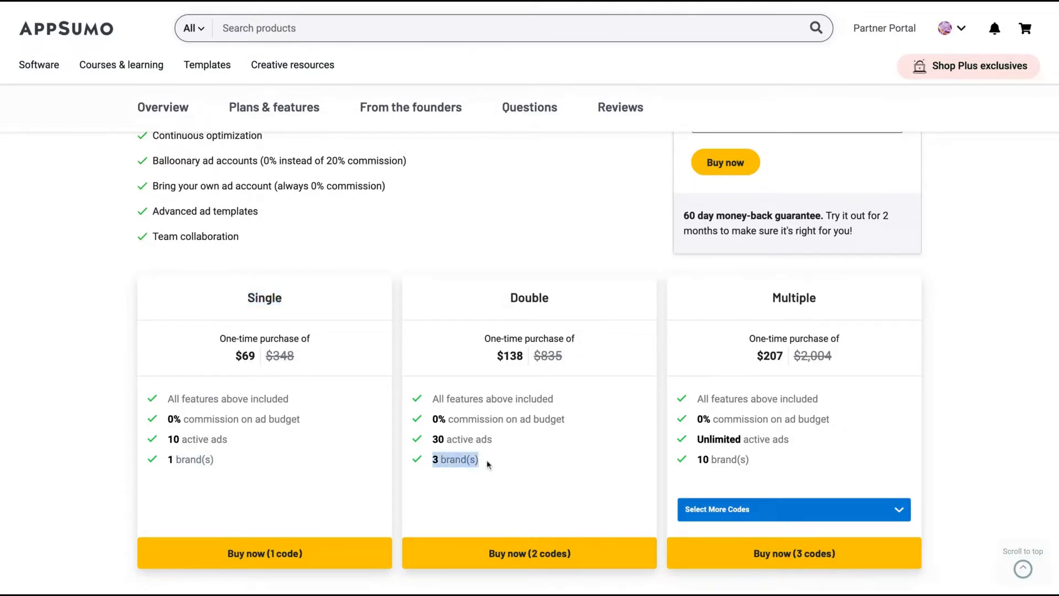
# Step: Select 5 codes for the Multiple plan
pyautogui.scroll(-1, 749, 458)
pyautogui.click(750, 459)
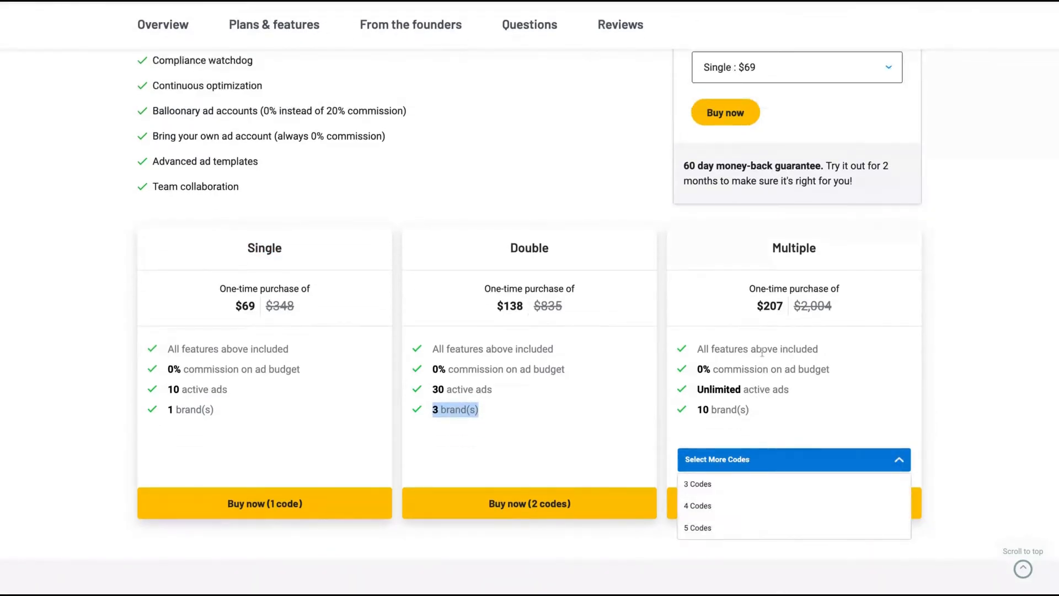
pyautogui.click(756, 291)
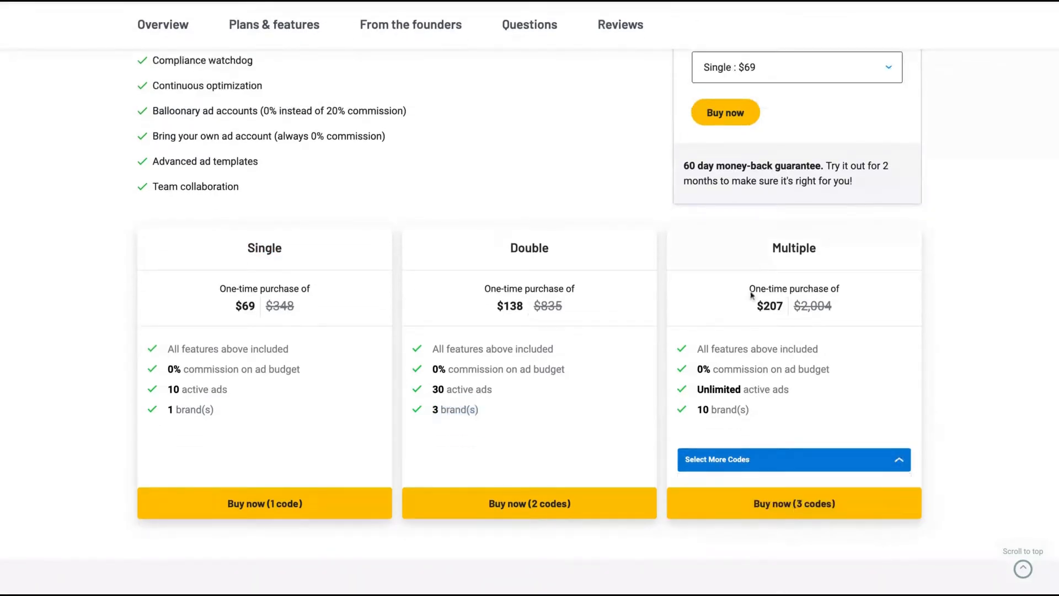
pyautogui.click(737, 469)
pyautogui.click(724, 525)
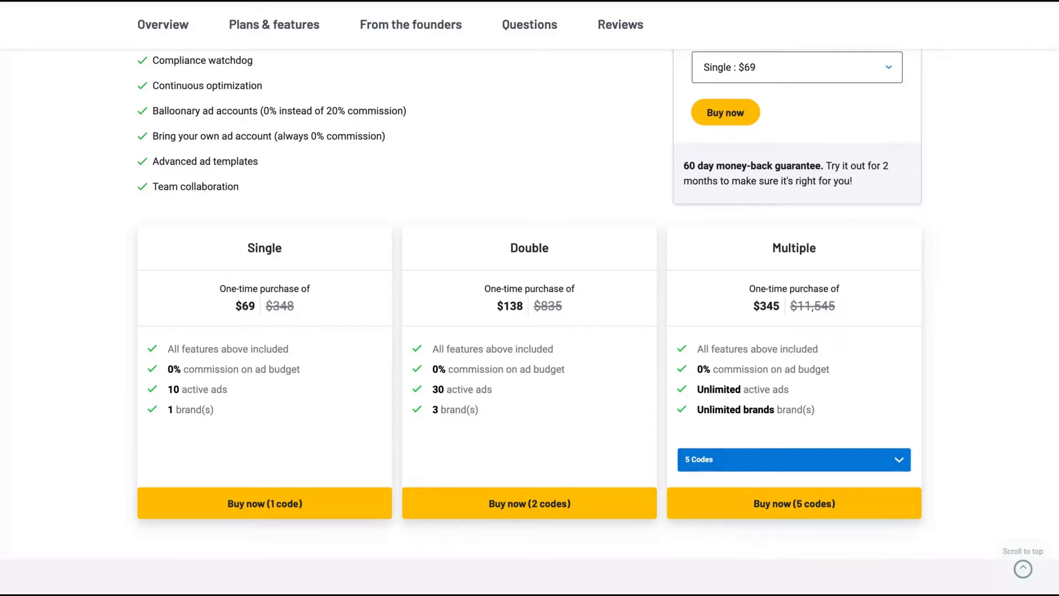
pyautogui.scroll(5, 653, 418)
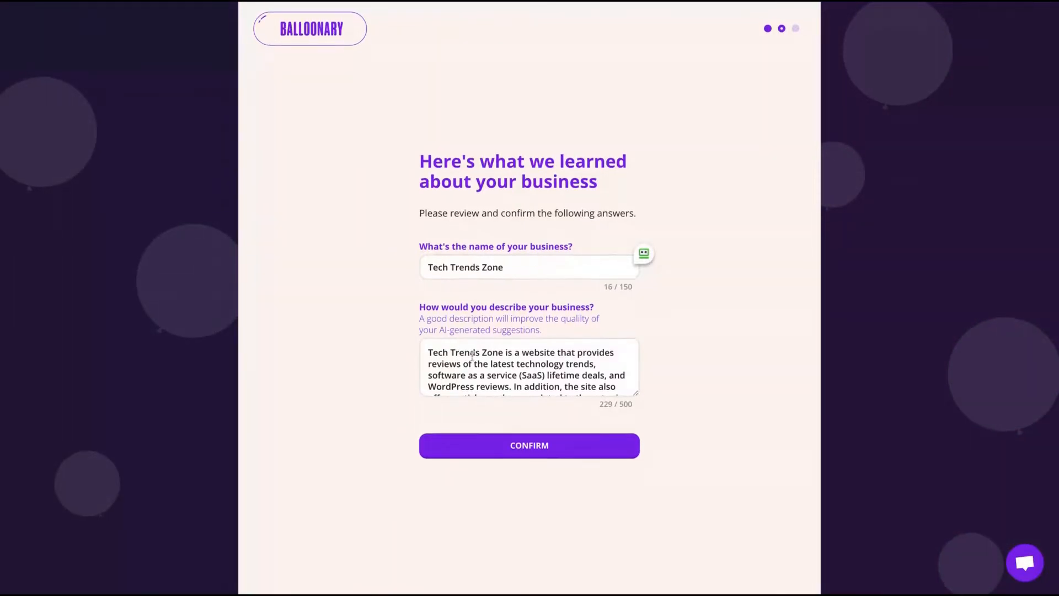
# Step: Switch to Balloonary, review the detected business name and description for Tech Trends Zone, and confirm them
pyautogui.scroll(-1, 470, 361)
pyautogui.scroll(1, 490, 366)
pyautogui.click(527, 447)
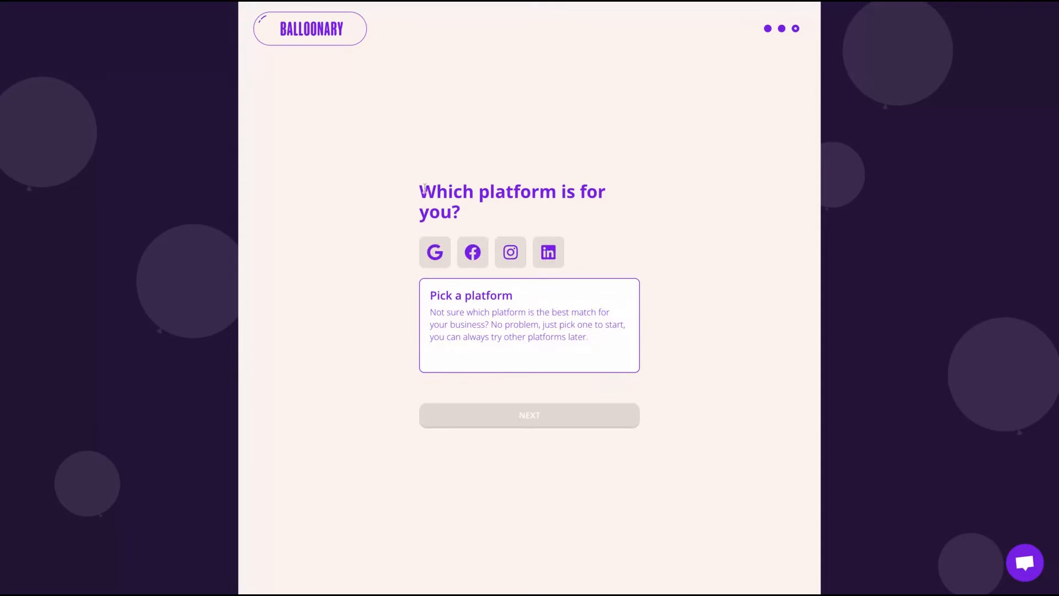
# Step: Compare the descriptions of the Google, Facebook, Instagram and LinkedIn ad platforms
pyautogui.moveTo(421, 192); pyautogui.dragTo(610, 212)
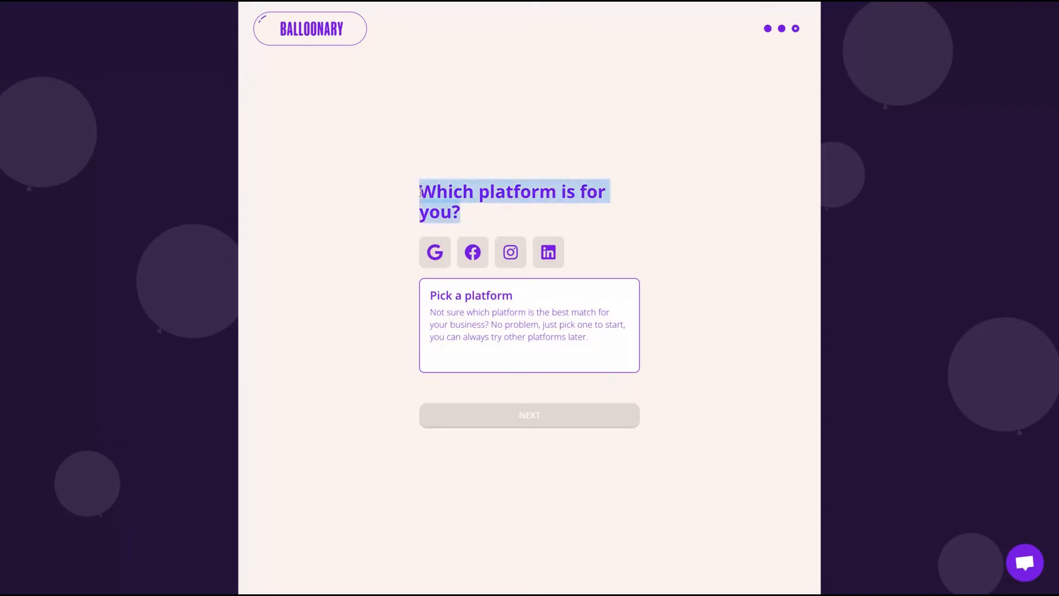
pyautogui.click(448, 258)
pyautogui.click(477, 259)
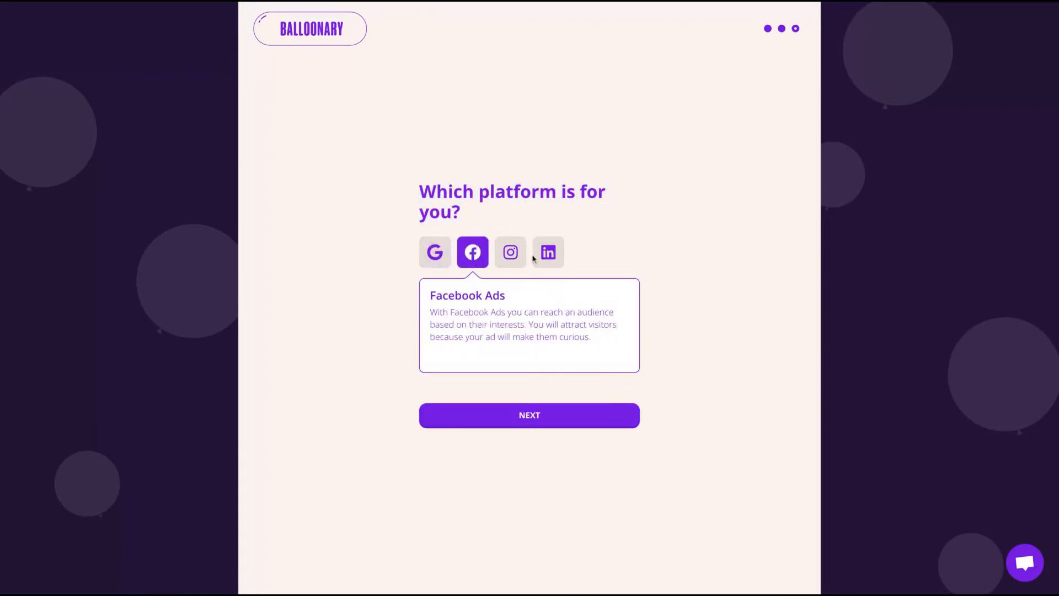
pyautogui.click(508, 260)
pyautogui.click(553, 251)
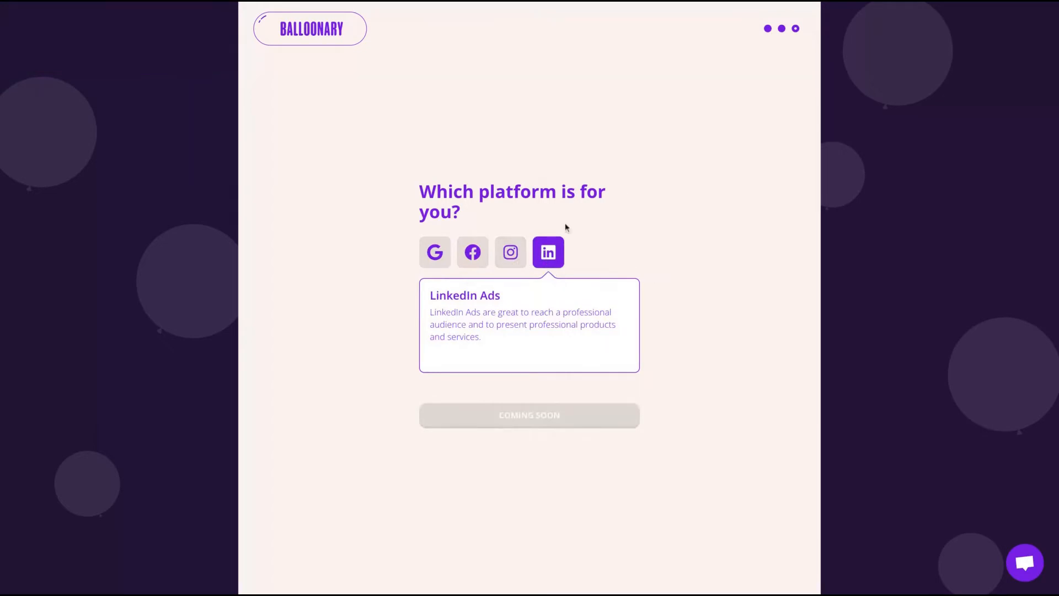
pyautogui.click(516, 262)
pyautogui.click(475, 262)
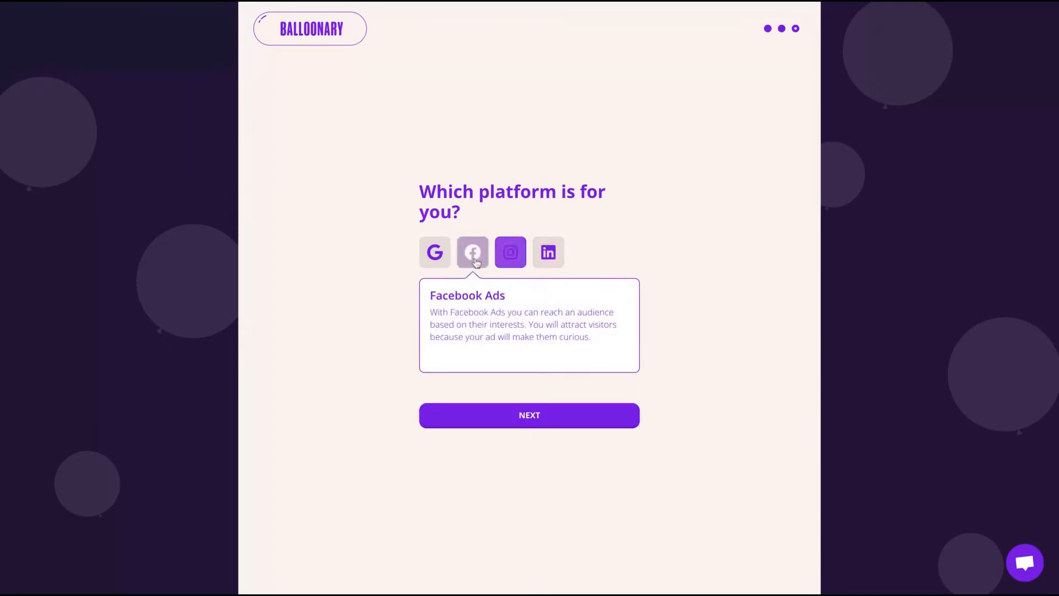
pyautogui.click(434, 259)
# Step: Choose Facebook Ads as the ad platform and continue to the ad editor
pyautogui.click(473, 260)
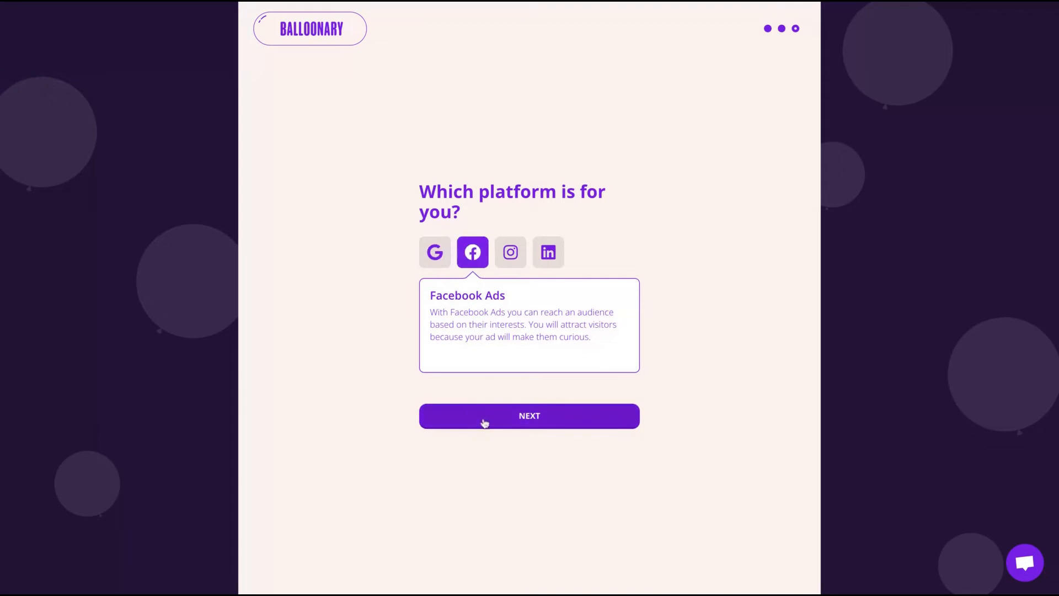
pyautogui.click(543, 424)
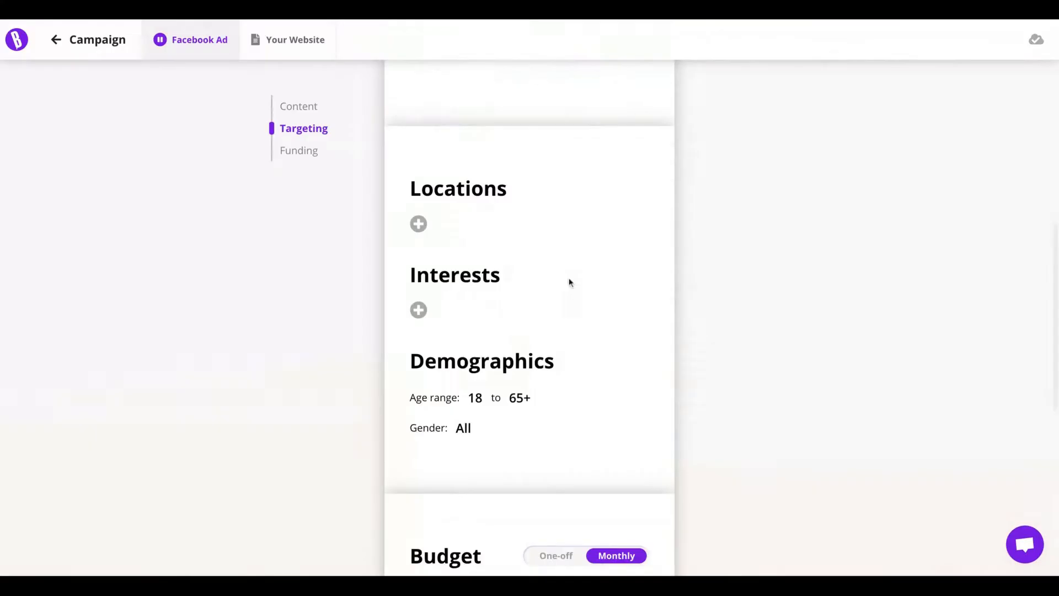
# Step: Set Balloonary's Facebook Page as the page that the ad is published under
pyautogui.scroll(-8, 568, 284)
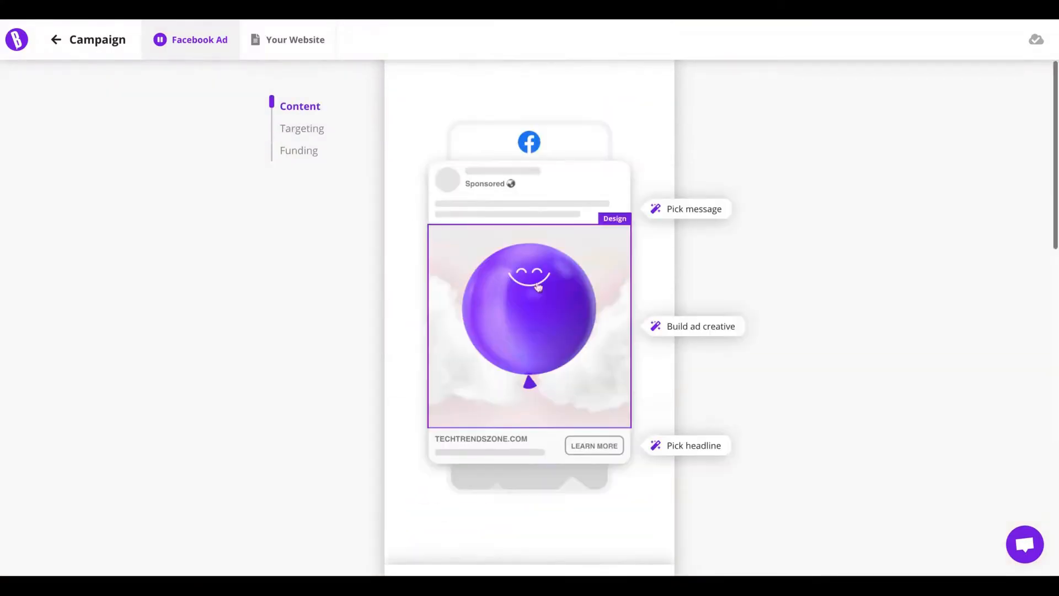
pyautogui.click(502, 171)
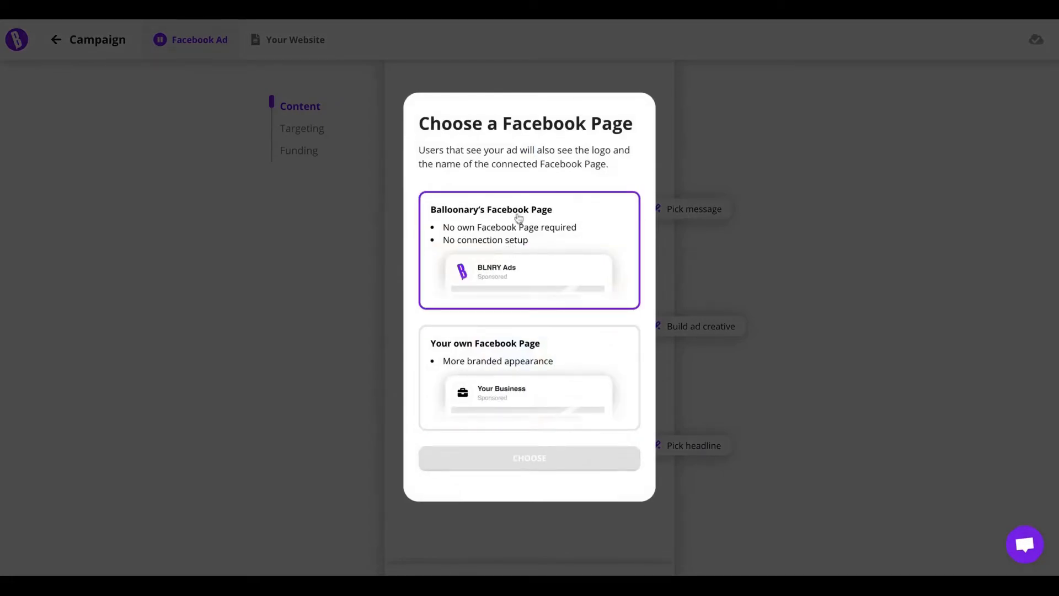
pyautogui.click(574, 238)
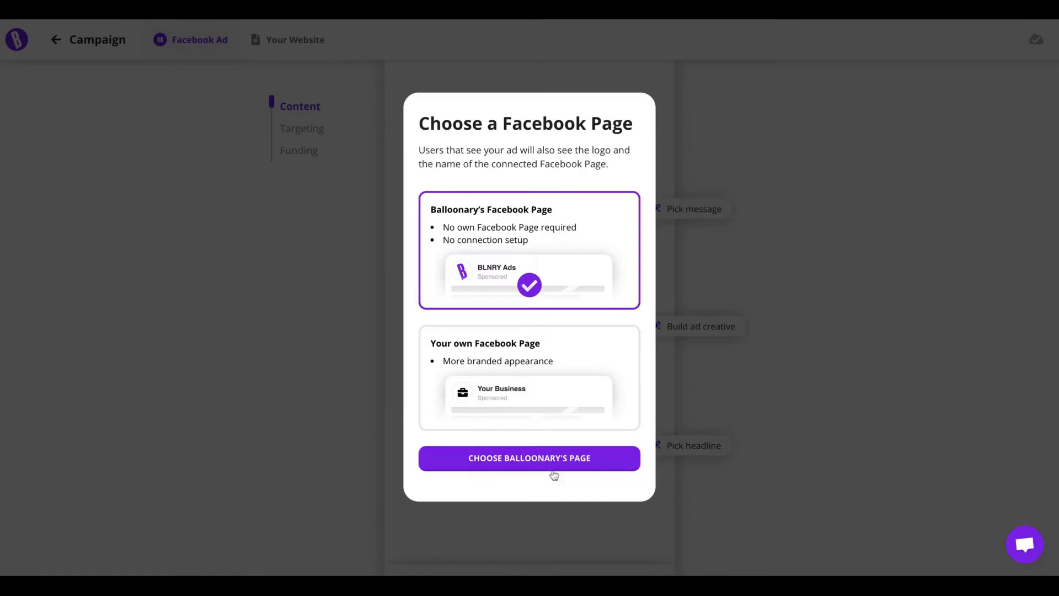
pyautogui.click(555, 466)
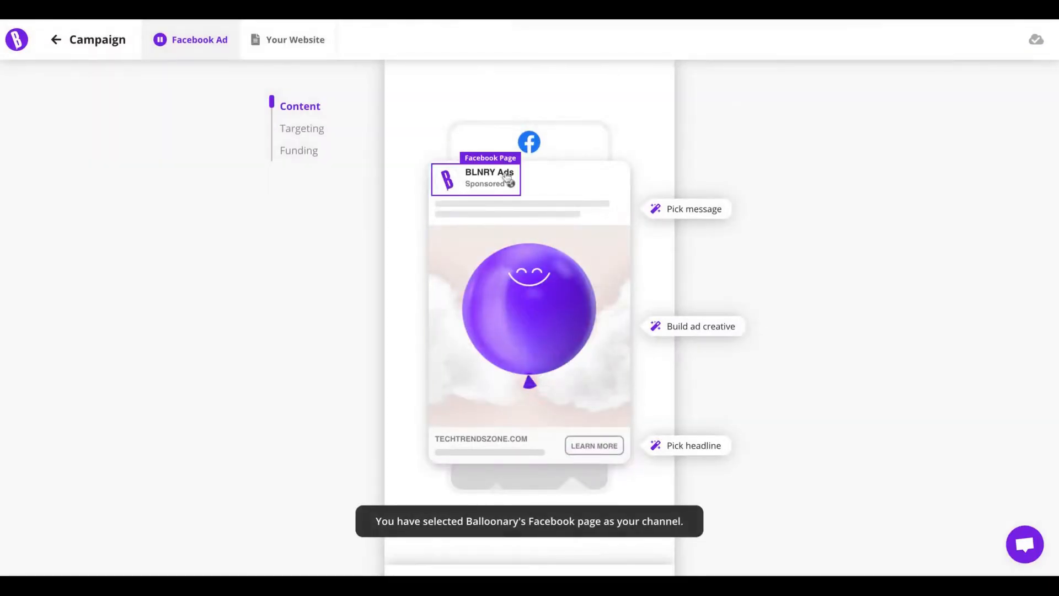
# Step: Fill the ad message with the AI suggestion "Keep up with the latest tech trends"
pyautogui.click(524, 213)
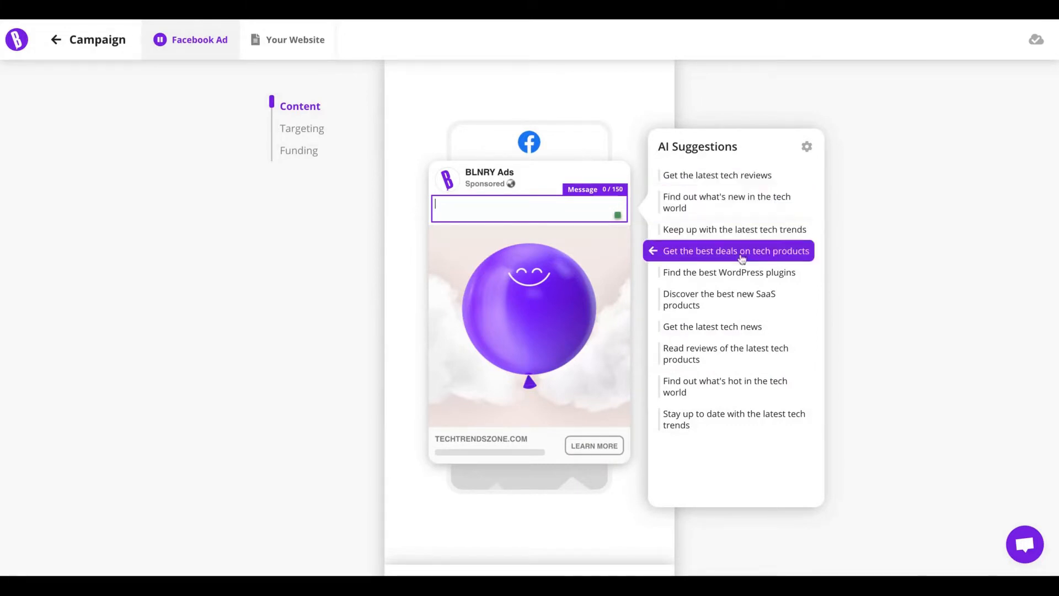
pyautogui.click(758, 232)
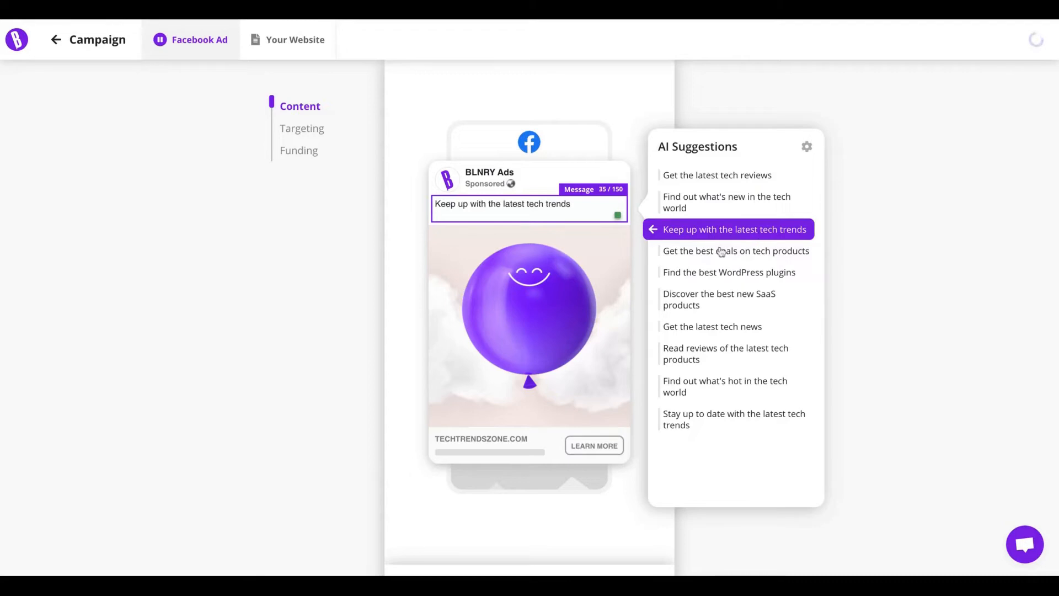
# Step: Use the AI-suggested photo of a laptop showing a shoe sketch as the ad's design image and continue to the layouts
pyautogui.click(529, 248)
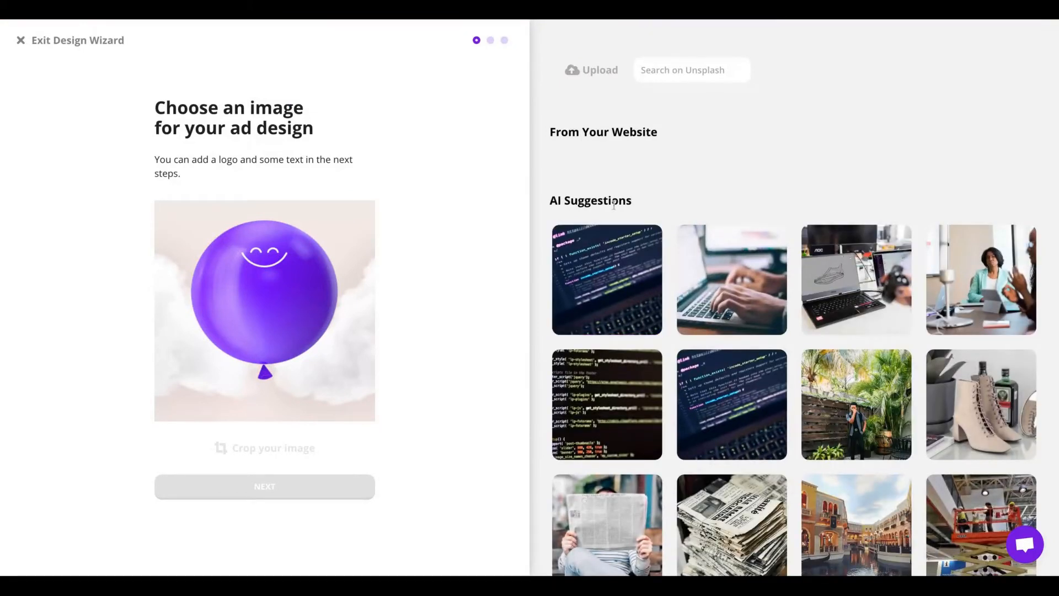
pyautogui.scroll(-5, 632, 160)
pyautogui.scroll(-1, 634, 193)
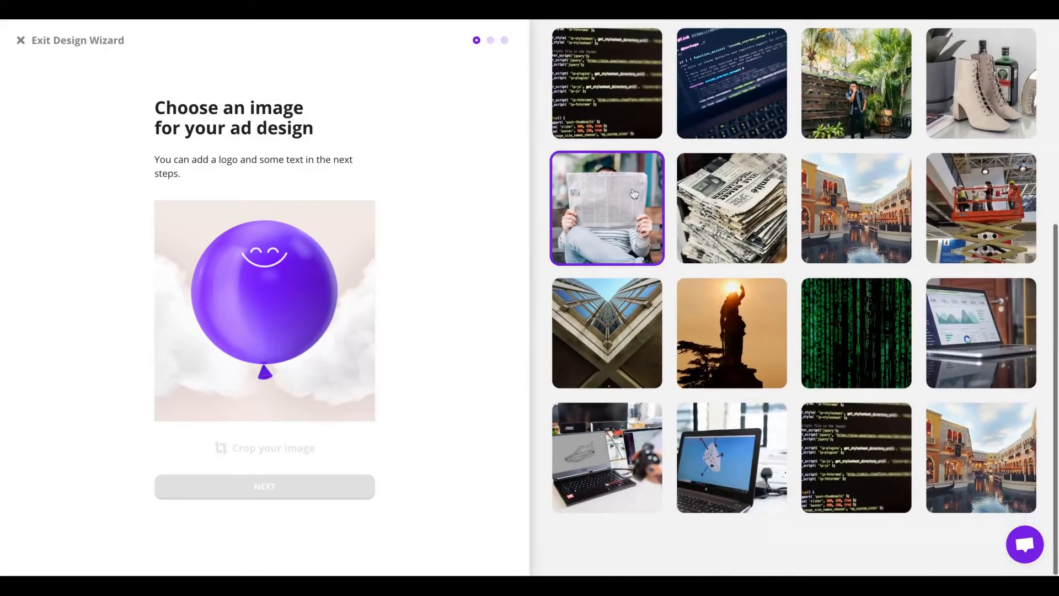
pyautogui.scroll(4, 604, 313)
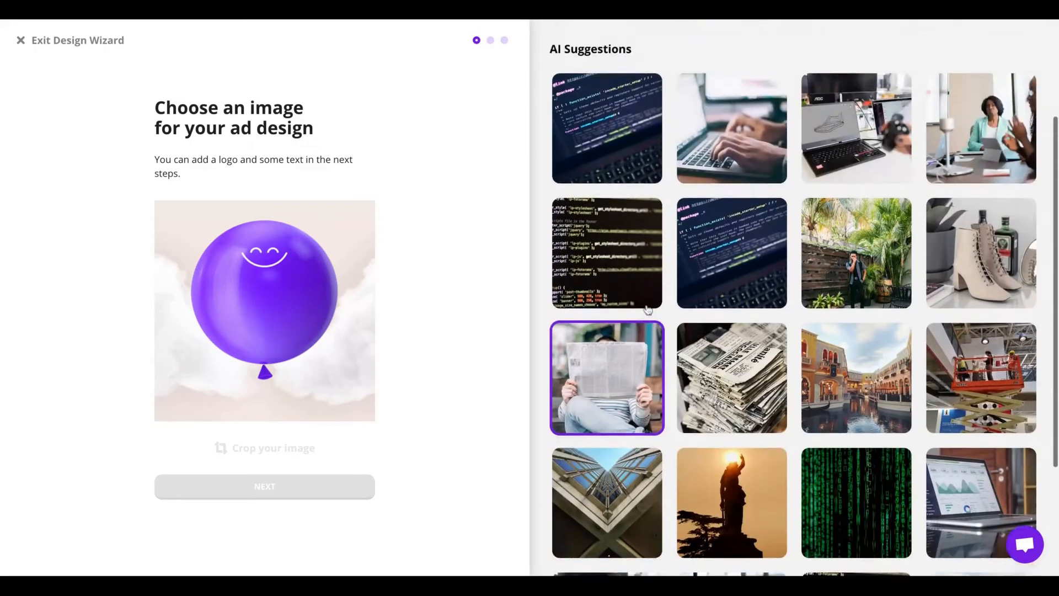
pyautogui.click(856, 175)
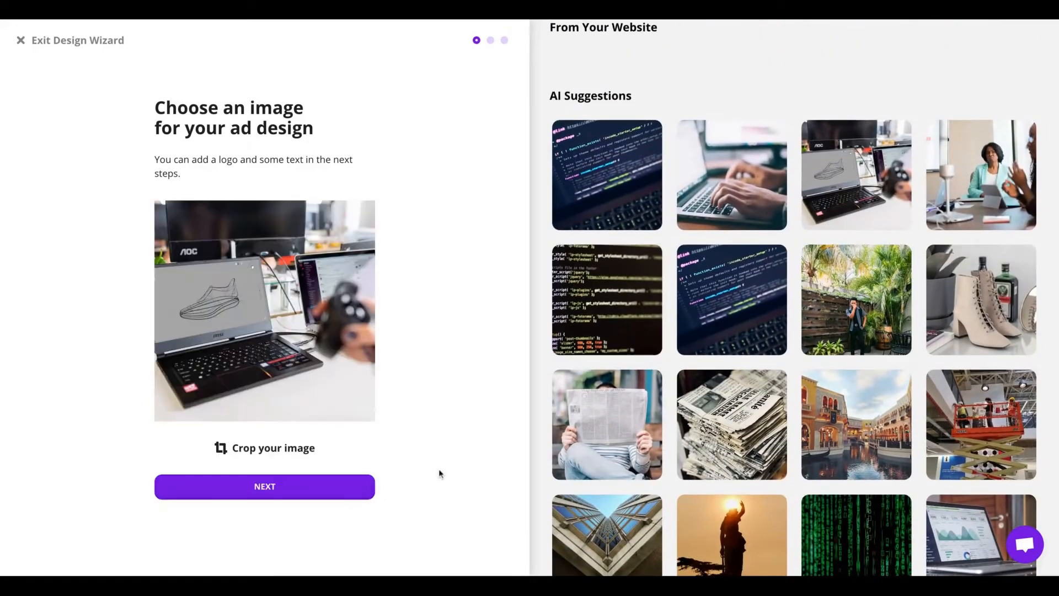
pyautogui.click(276, 498)
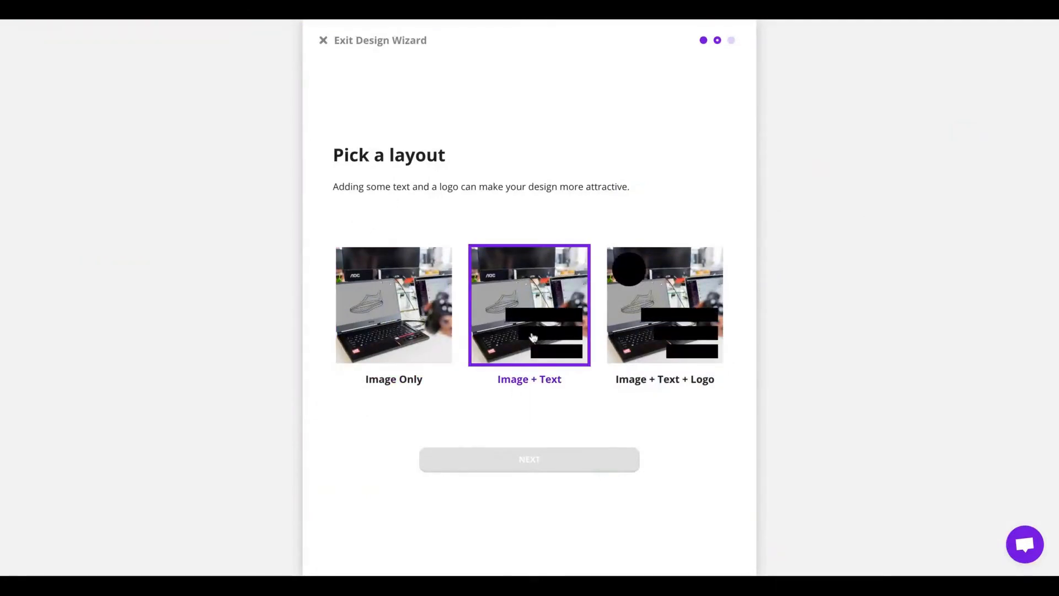
# Step: Choose the Image Only layout for the ad design and open it for customizing in the advanced editor
pyautogui.click(356, 324)
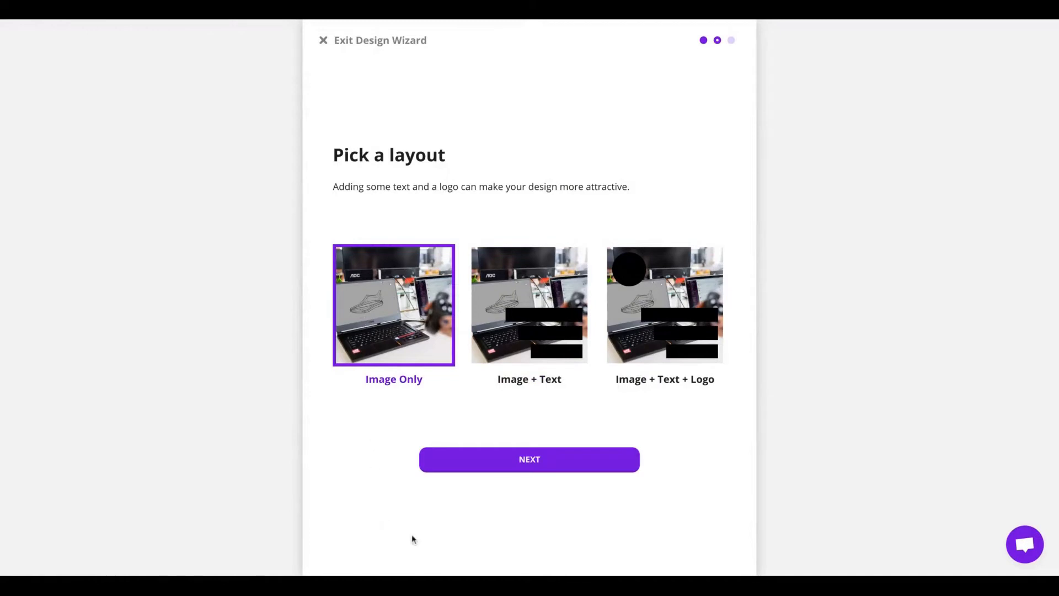
pyautogui.click(523, 471)
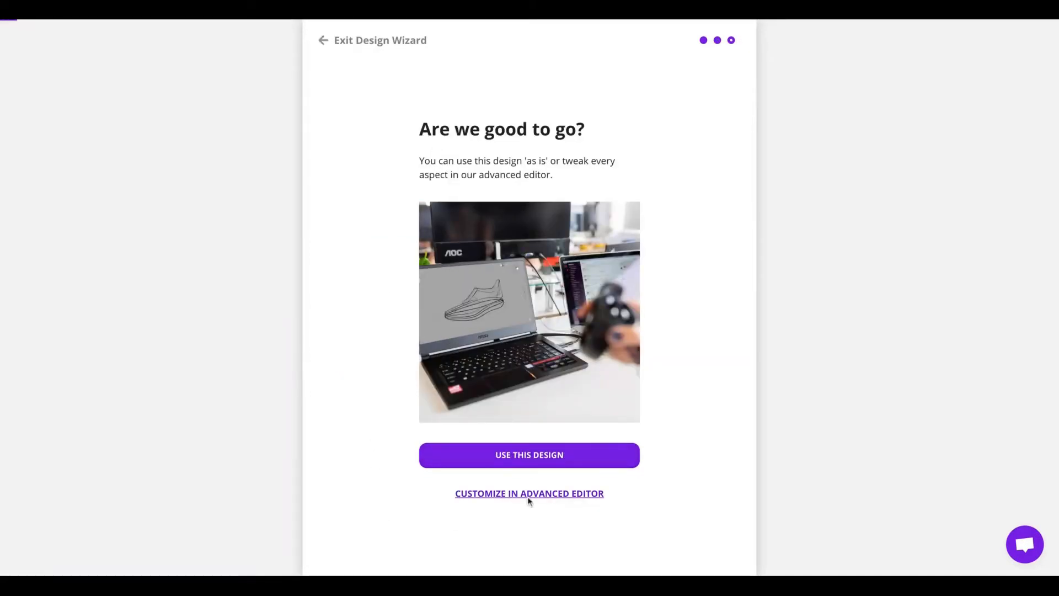
pyautogui.click(529, 494)
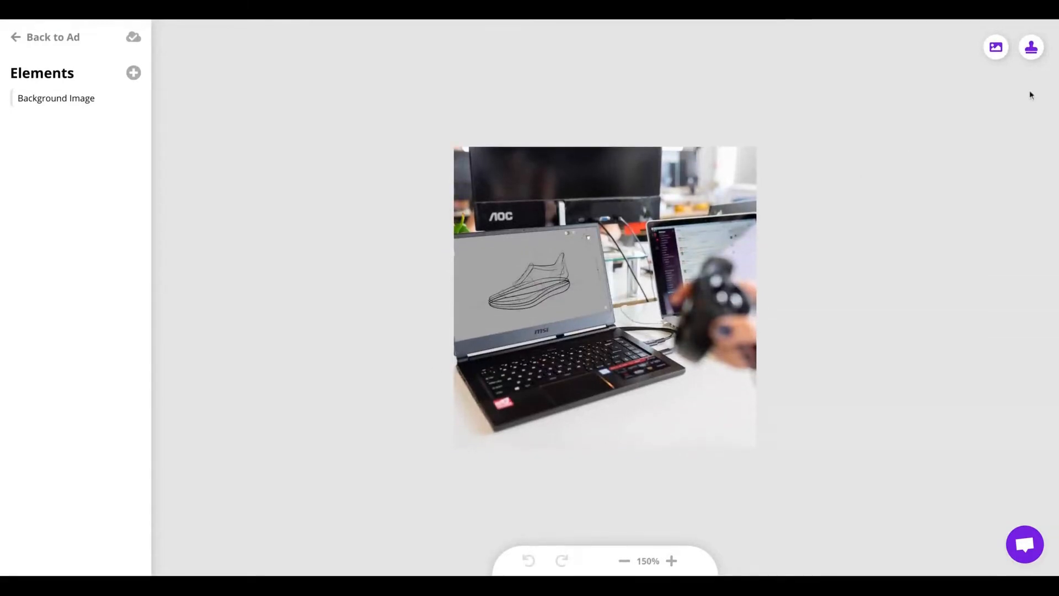
# Step: Browse the design templates in the advanced editor and return to the ad
pyautogui.click(1032, 49)
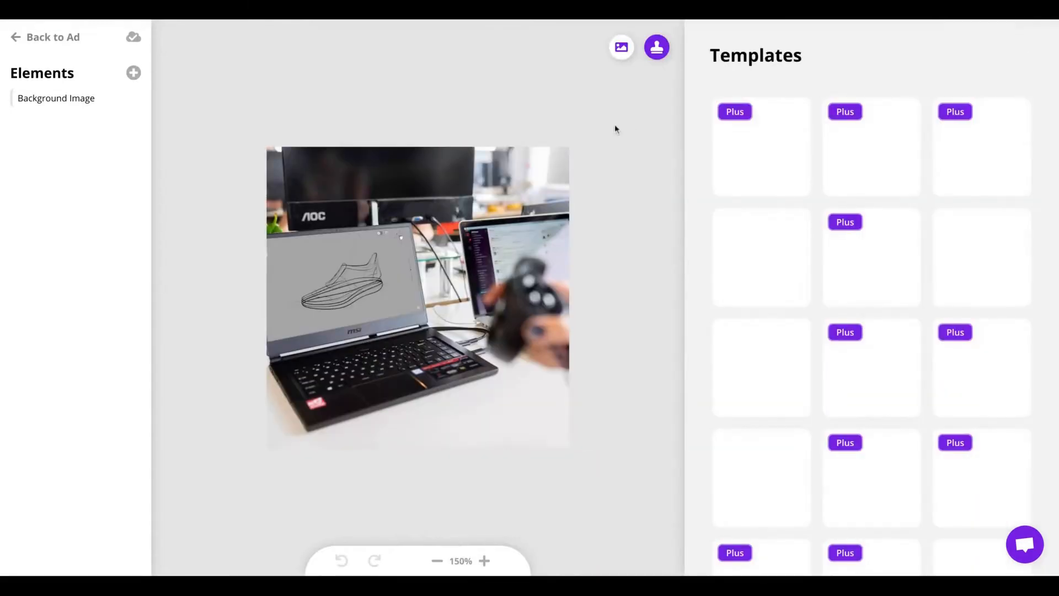
pyautogui.scroll(-1, 839, 391)
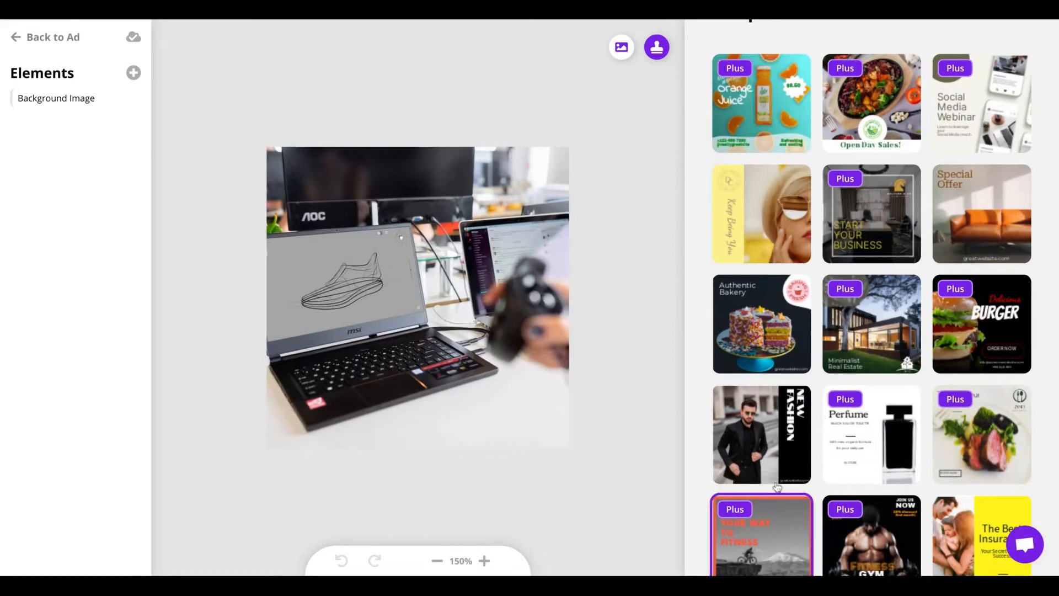
pyautogui.scroll(1, 870, 415)
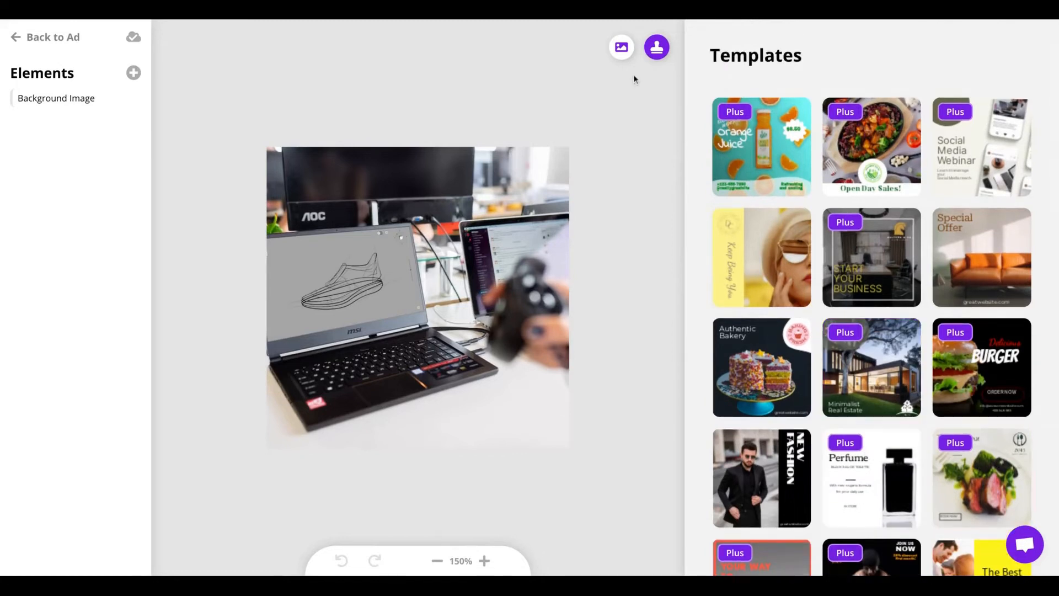
pyautogui.click(29, 39)
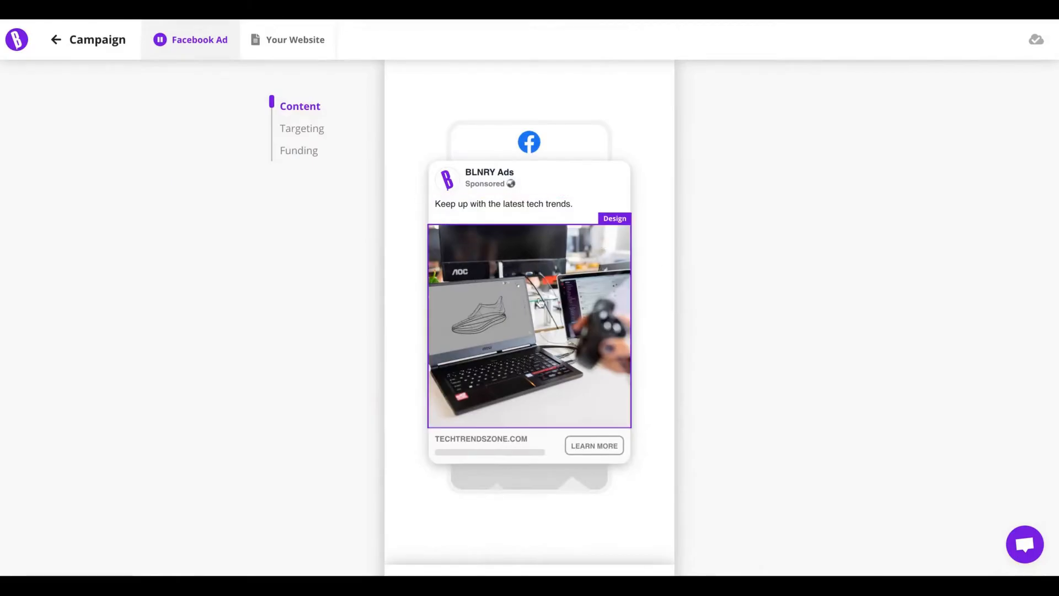
# Step: Fill the ad headline with the AI suggestion "Tech Trends Zone - Today"
pyautogui.scroll(-2, 601, 312)
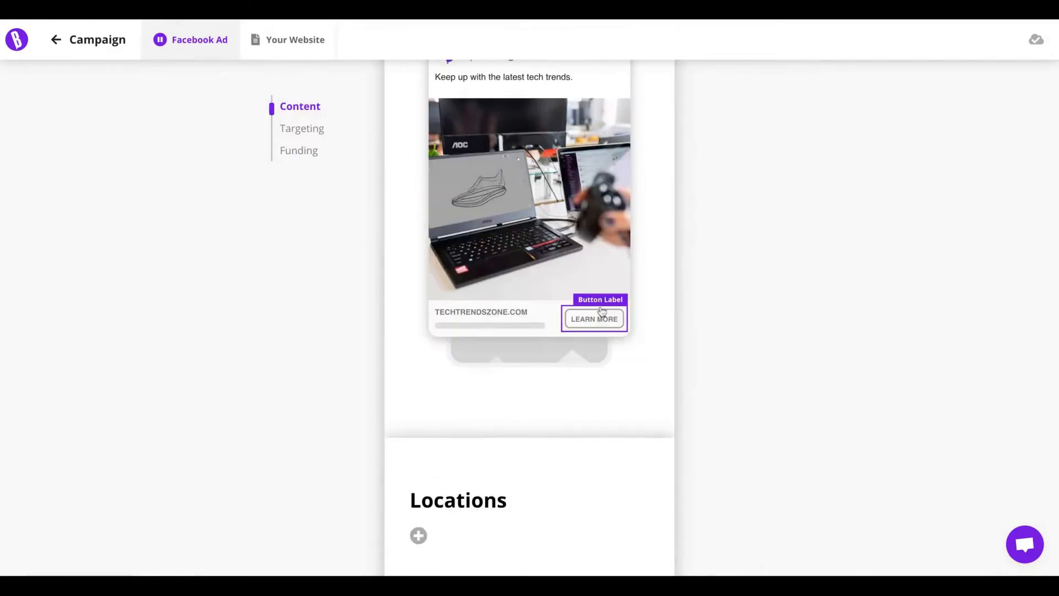
pyautogui.click(475, 310)
pyautogui.click(712, 174)
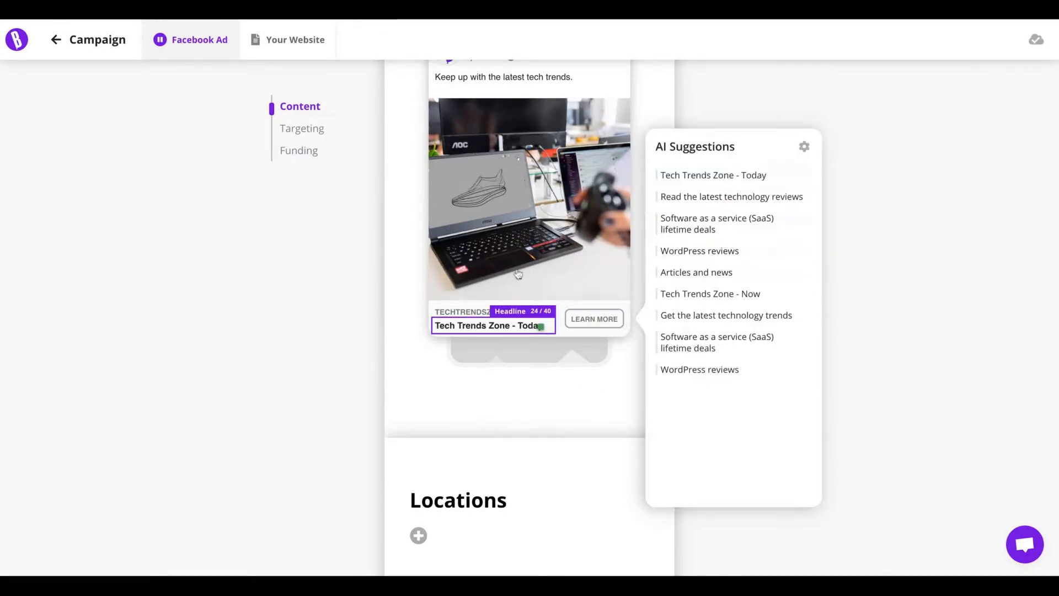
# Step: Review the AI suggestions for the ad message again without choosing another one
pyautogui.scroll(3, 540, 228)
pyautogui.click(545, 204)
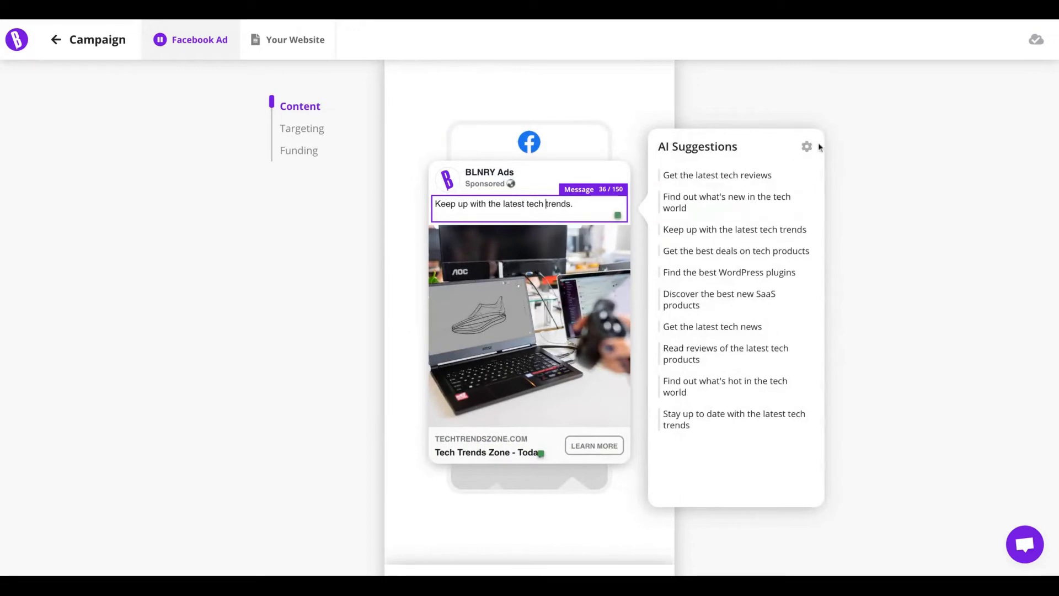
pyautogui.click(1029, 248)
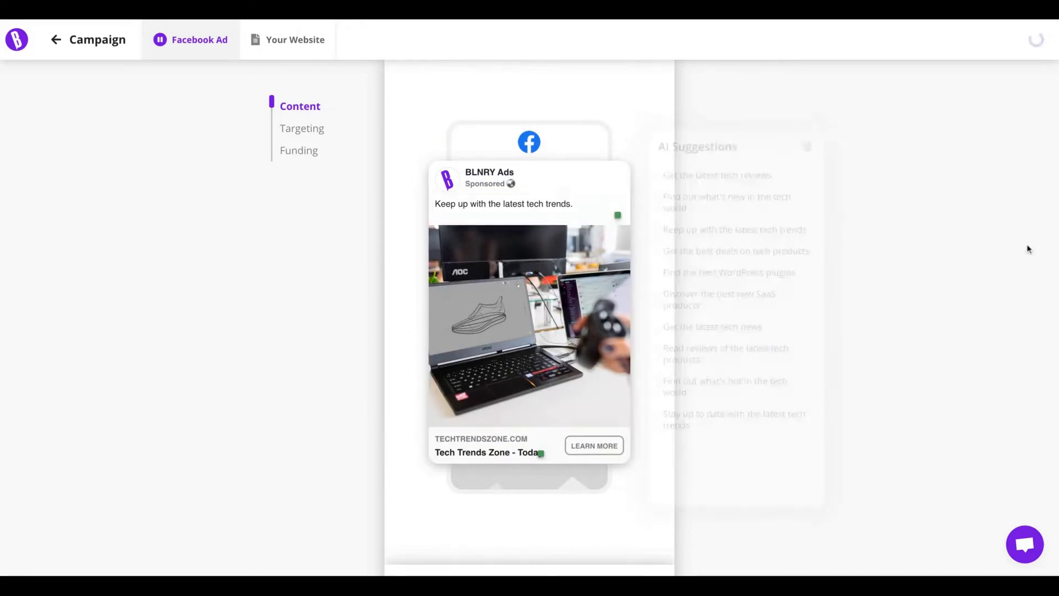
# Step: Add United States as the ad's target location
pyautogui.scroll(-4, 446, 332)
pyautogui.scroll(-3, 446, 332)
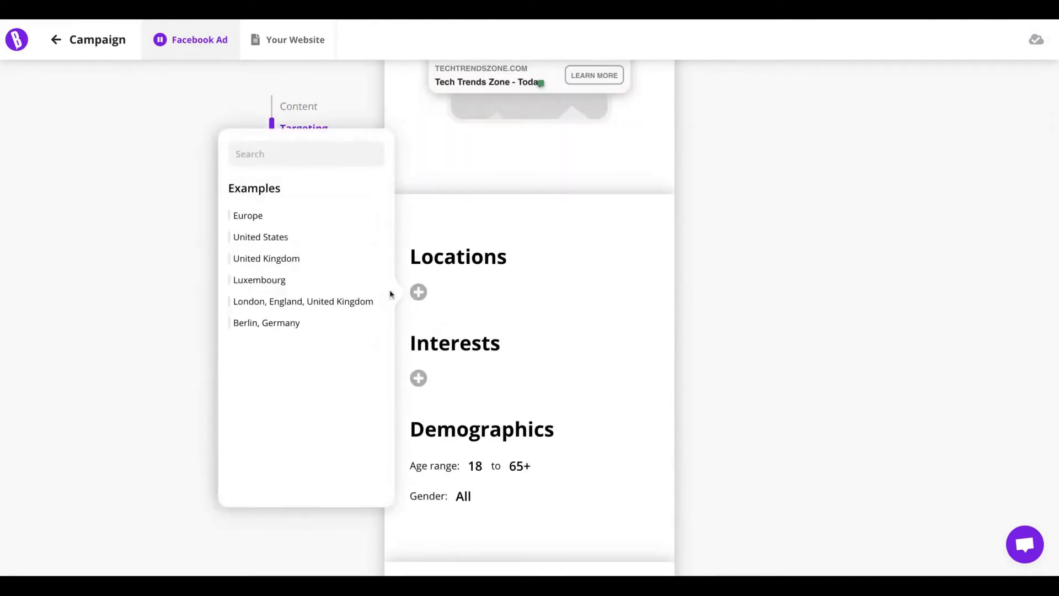
pyautogui.click(256, 237)
# Step: Add the AI-suggested interests Technology, Software as a service, WordPress and Web design to the ad targeting
pyautogui.scroll(-1, 418, 326)
pyautogui.click(421, 332)
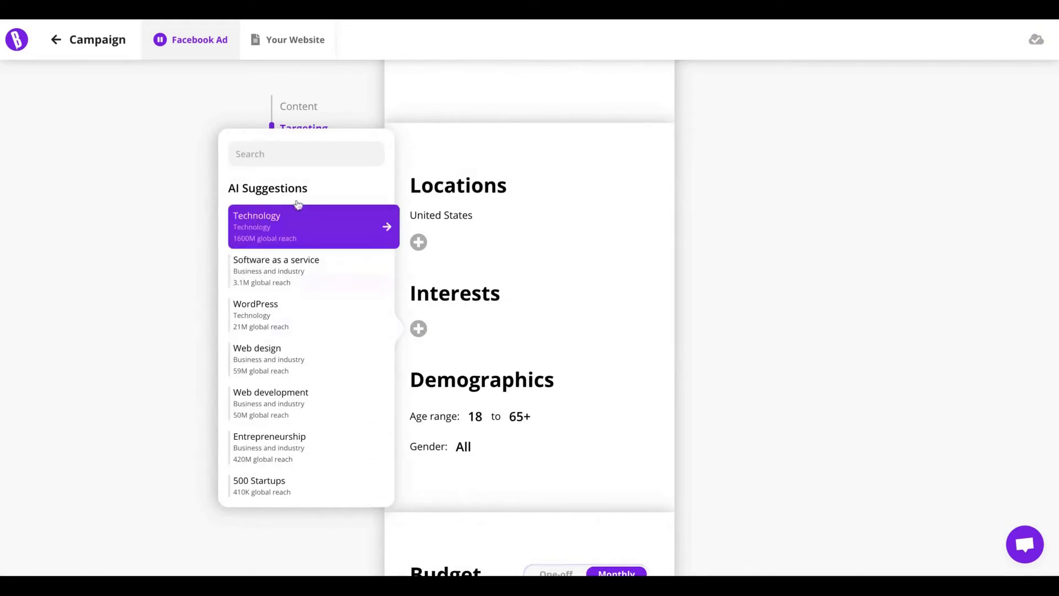
pyautogui.scroll(-1, 279, 269)
pyautogui.scroll(1, 281, 270)
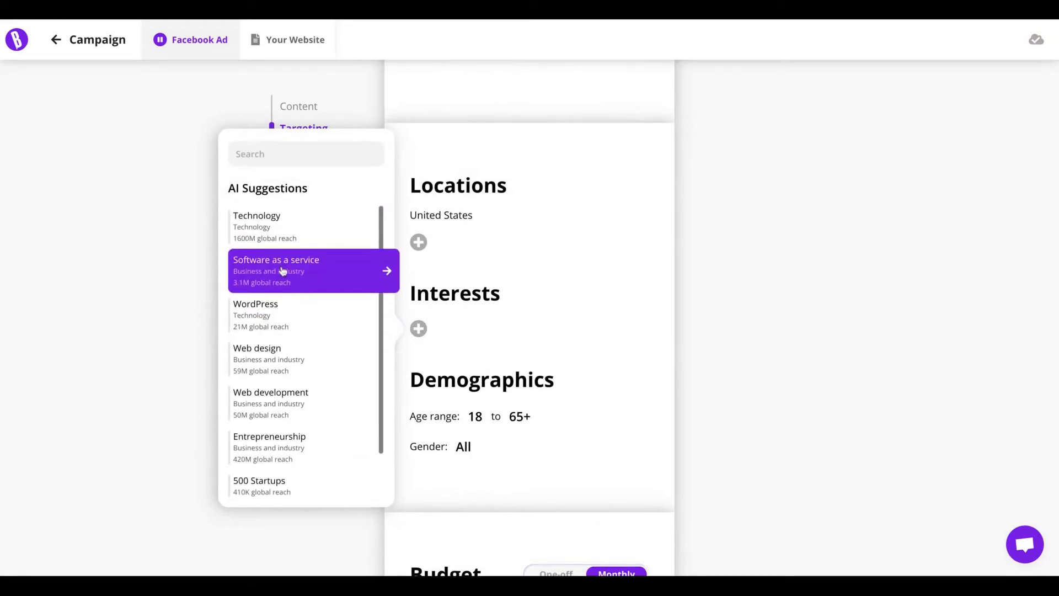
pyautogui.click(296, 238)
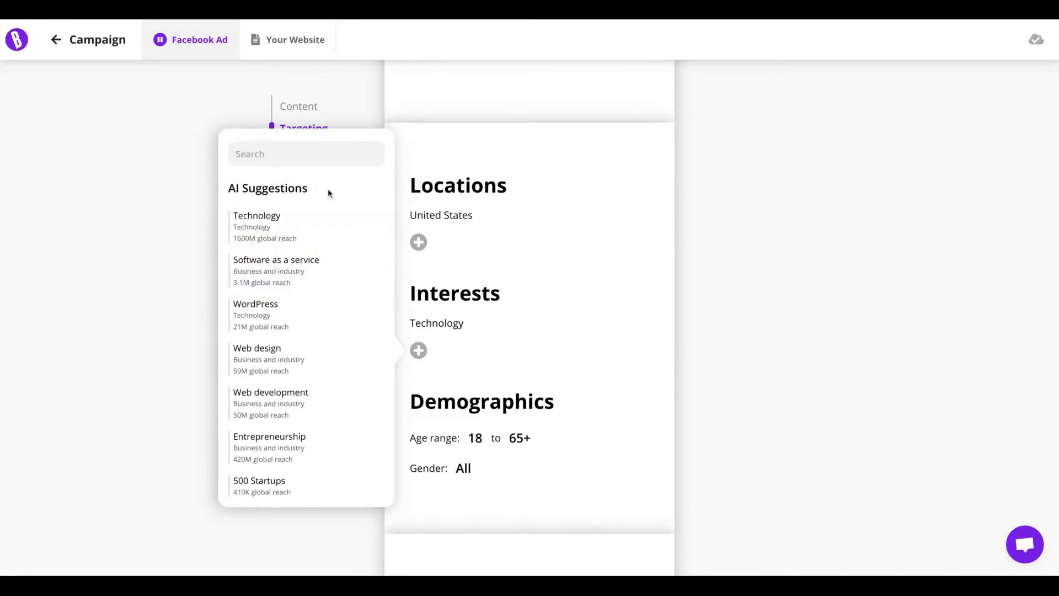
pyautogui.click(306, 284)
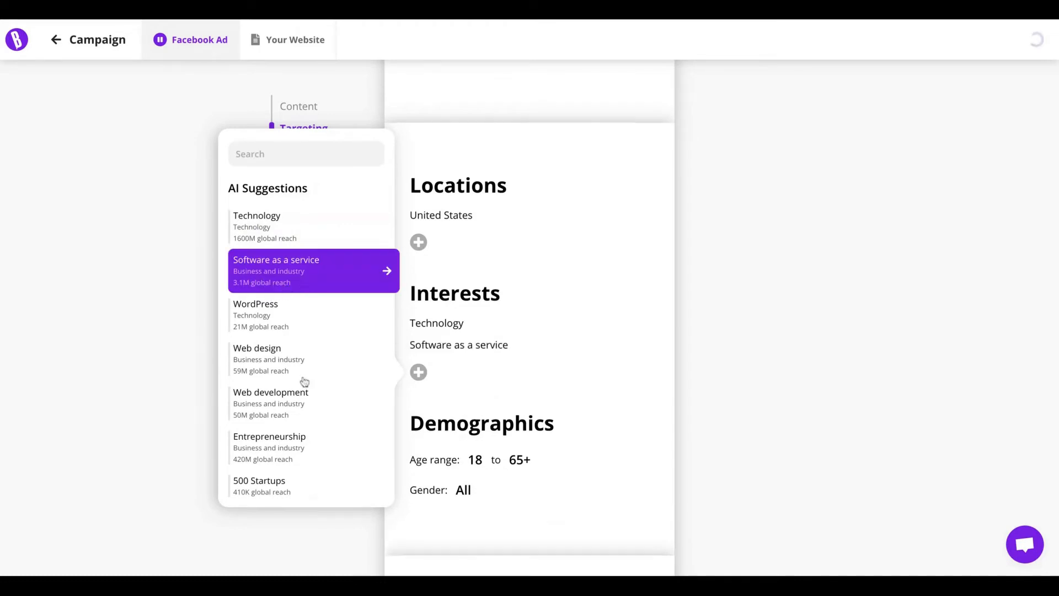
pyautogui.click(301, 330)
pyautogui.click(304, 381)
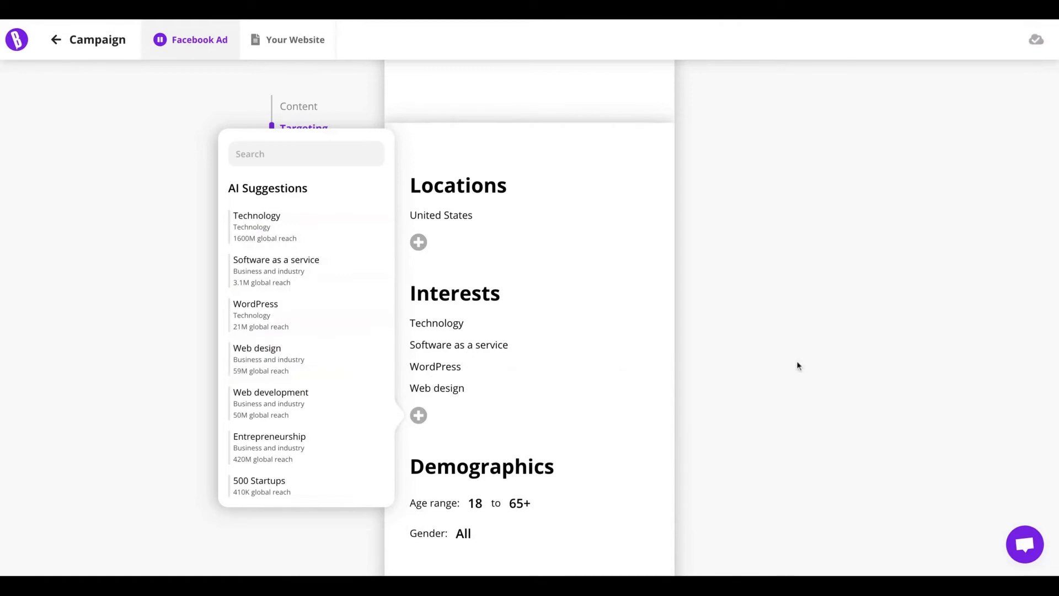
pyautogui.click(783, 366)
# Step: Look through the maximum age options in the demographics and leave the age range as it is
pyautogui.scroll(-5, 780, 366)
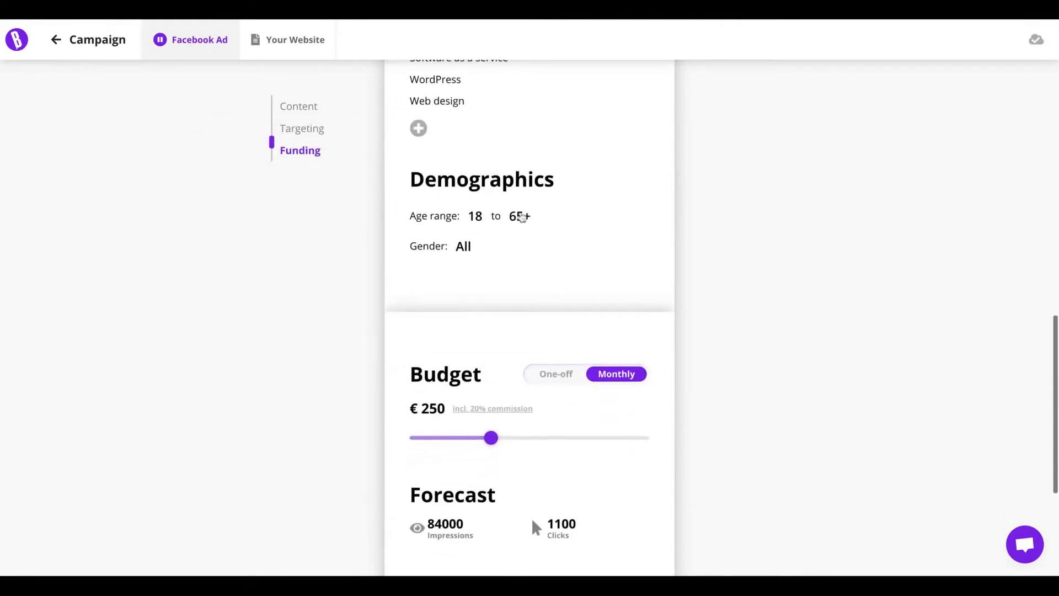
pyautogui.click(520, 214)
pyautogui.scroll(-3, 525, 347)
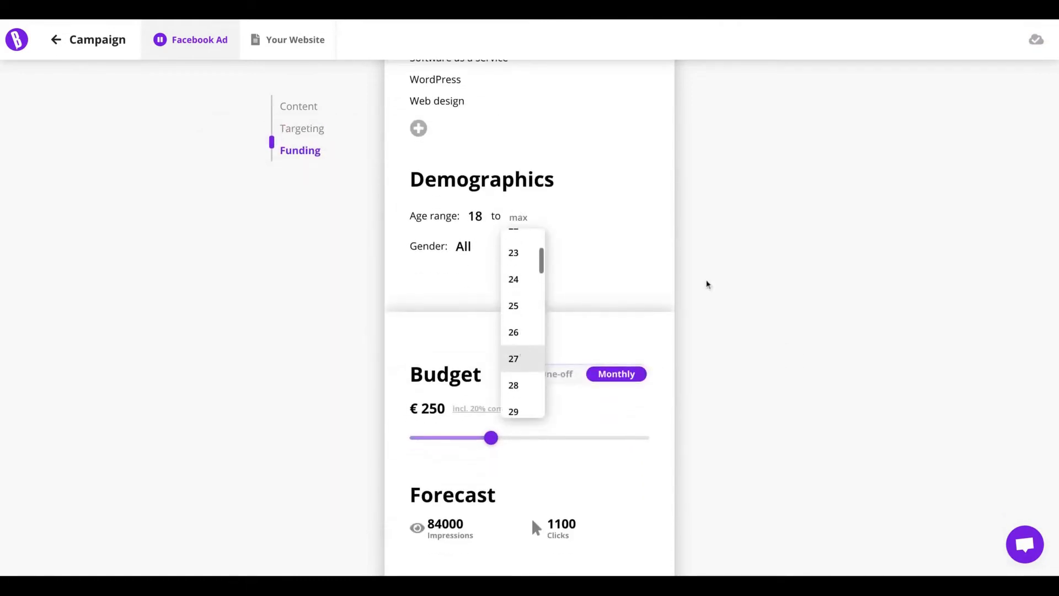
pyautogui.click(729, 351)
# Step: Set the monthly ad budget to € 100 and check its commission breakdown and the launch section
pyautogui.scroll(-2, 515, 404)
pyautogui.moveTo(492, 364); pyautogui.dragTo(415, 364)
pyautogui.moveTo(494, 338)
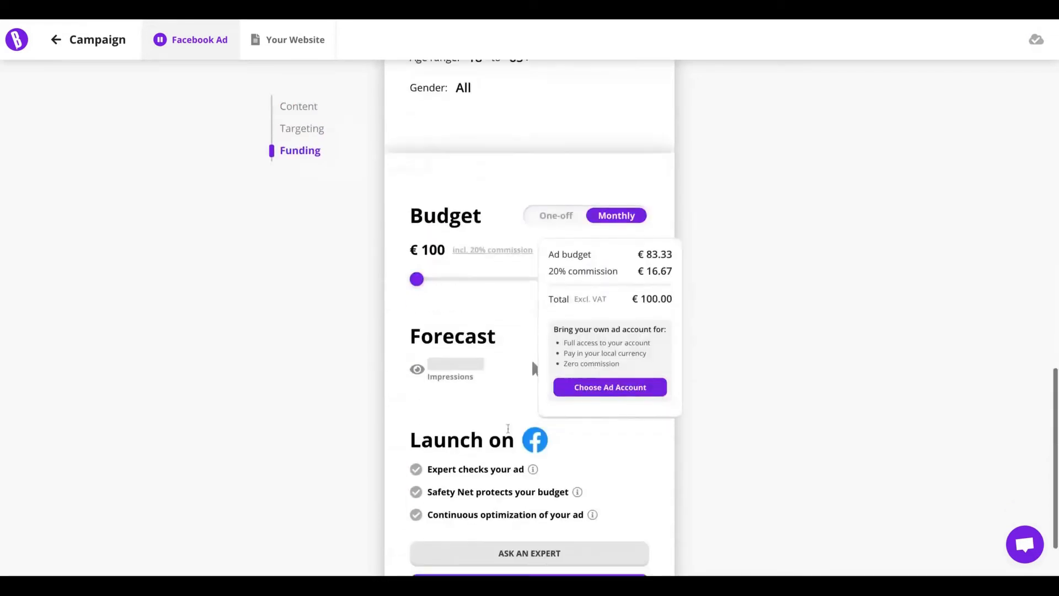
pyautogui.scroll(-1, 507, 428)
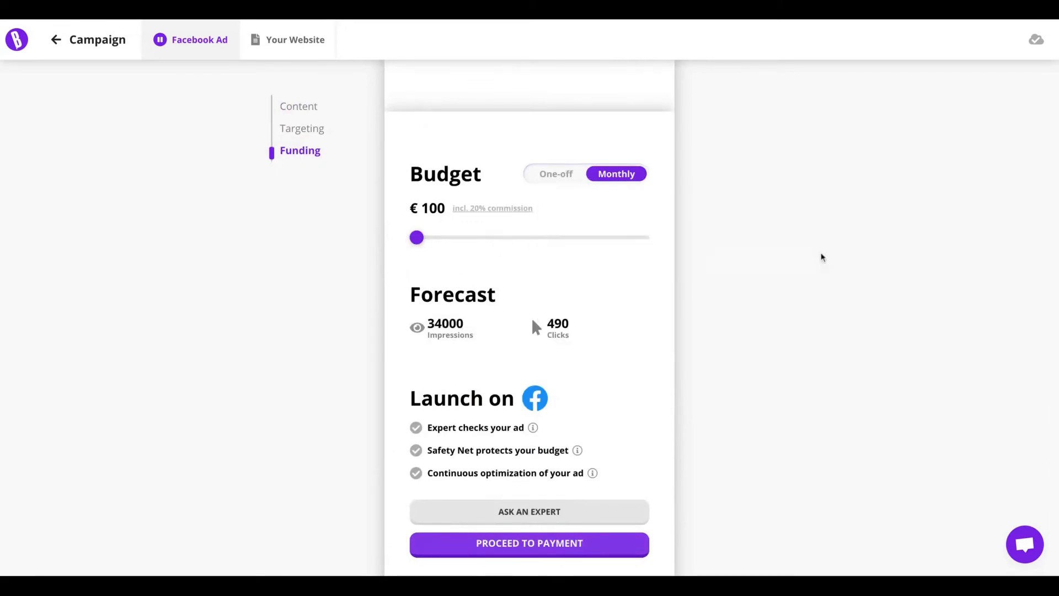
pyautogui.scroll(-1, 345, 305)
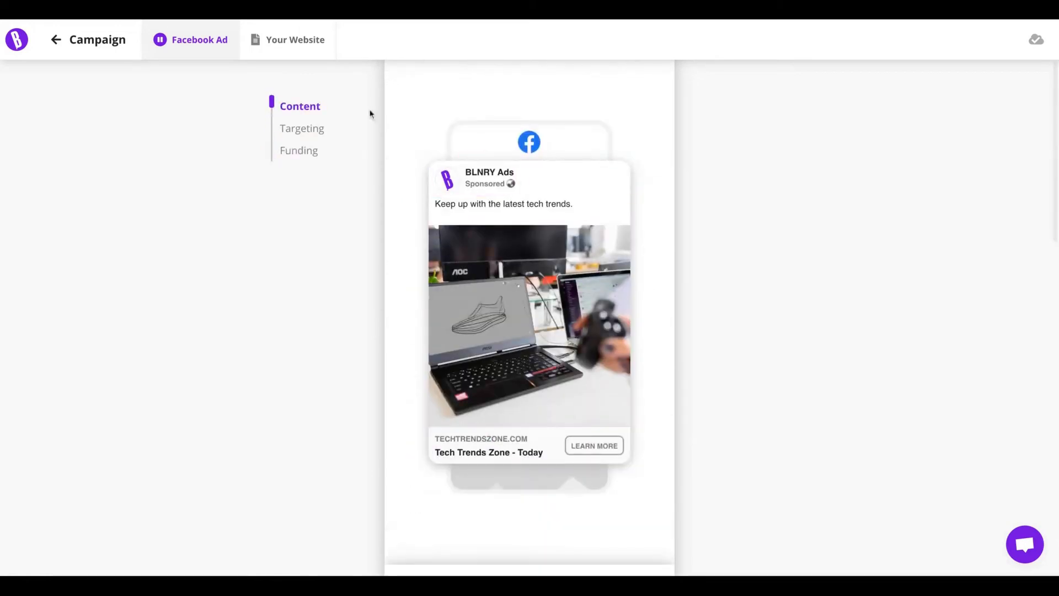
# Step: Examine the campaign's website settings, including the analytics tracking snippet and the connected page
pyautogui.click(290, 49)
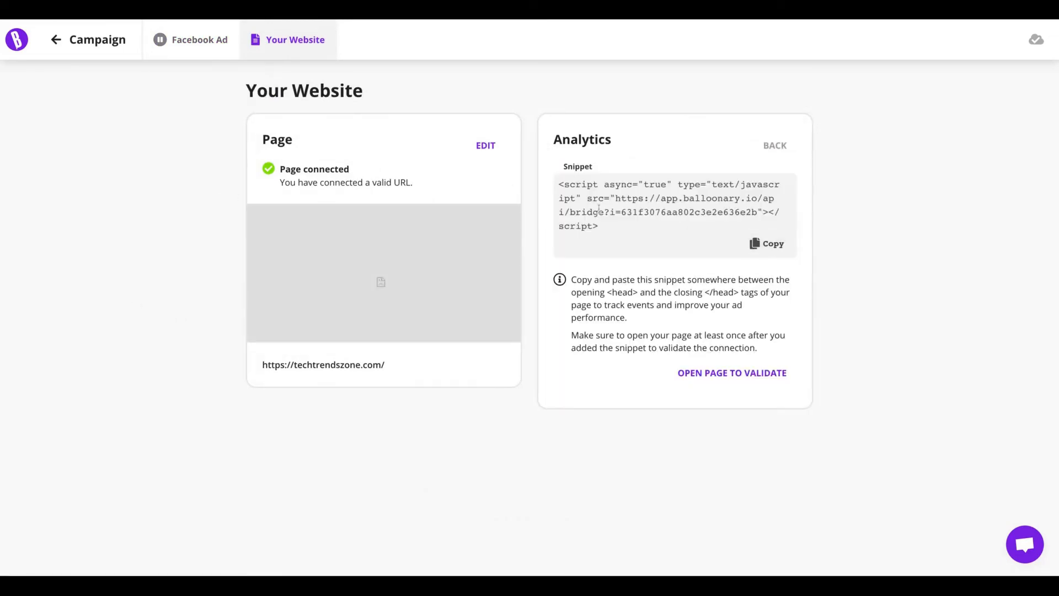
pyautogui.tripleClick(632, 227)
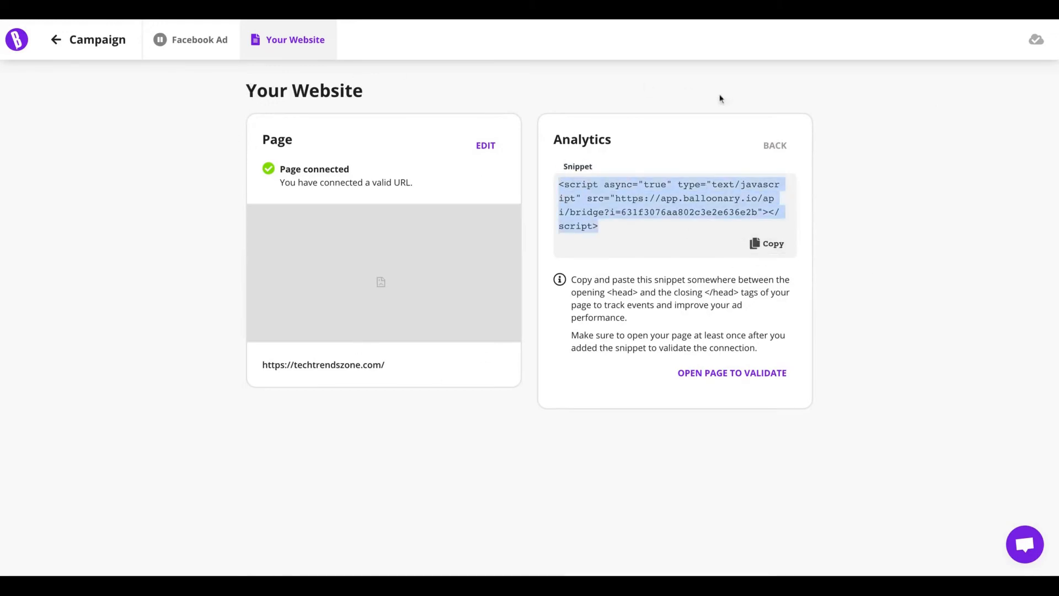
pyautogui.click(775, 146)
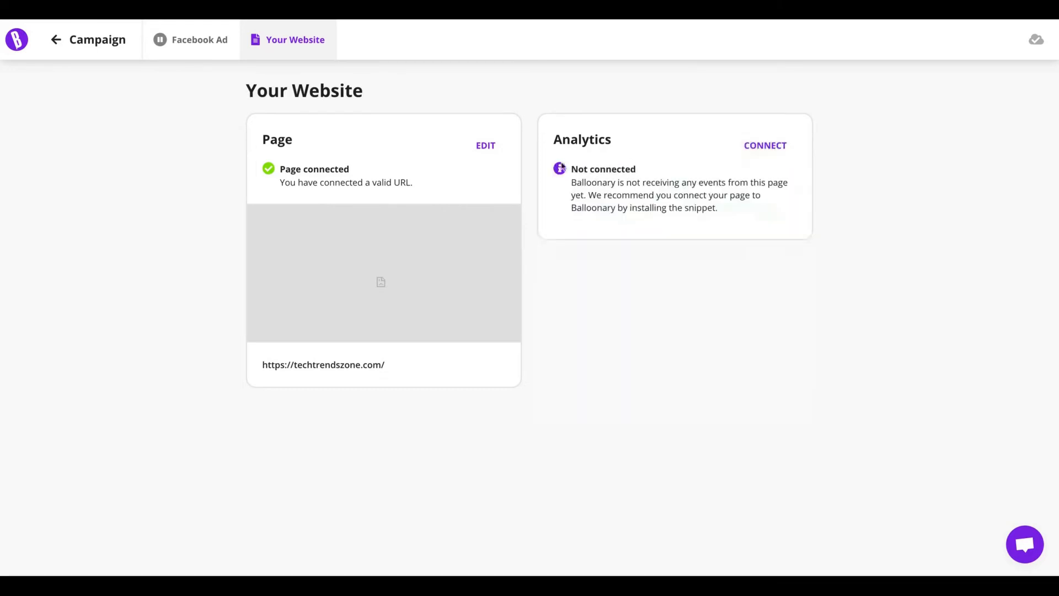
pyautogui.click(478, 146)
pyautogui.click(485, 145)
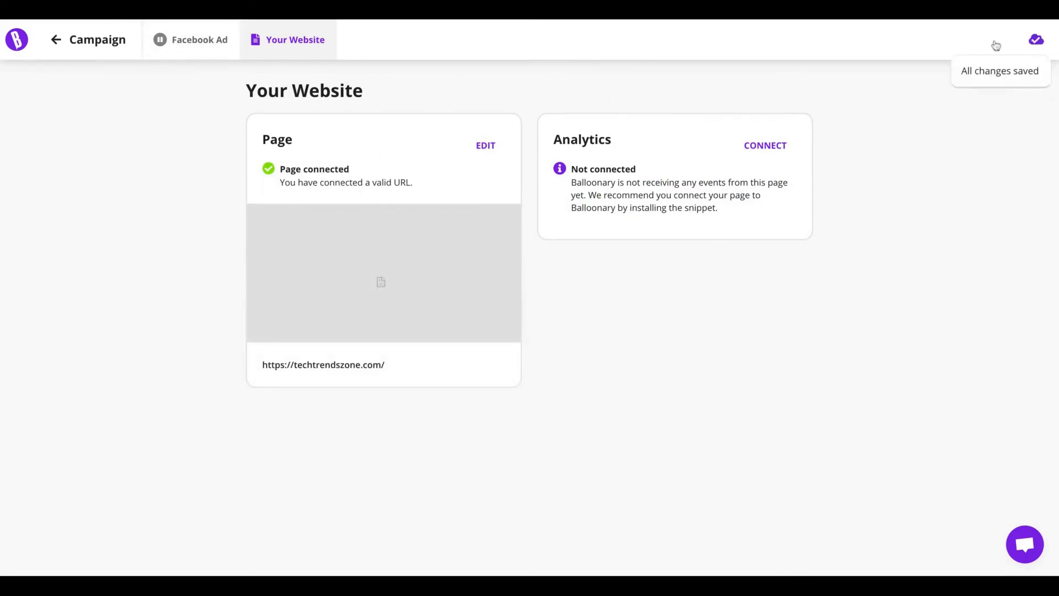
# Step: Leave the campaign and look through the account's Connections, Campaigns and Ad Runs pages
pyautogui.click(54, 41)
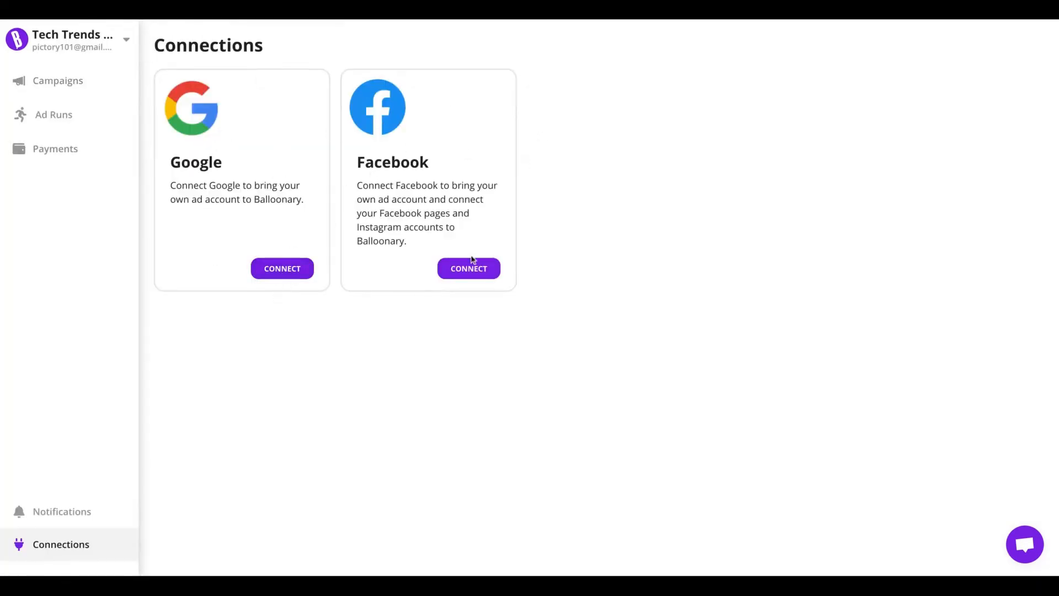
pyautogui.click(50, 82)
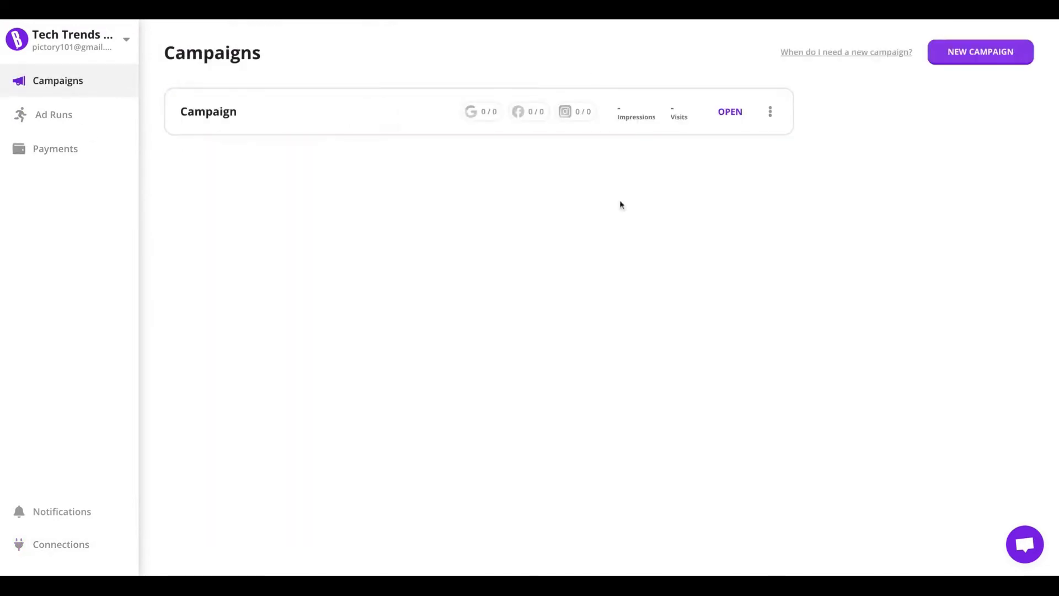
pyautogui.click(71, 117)
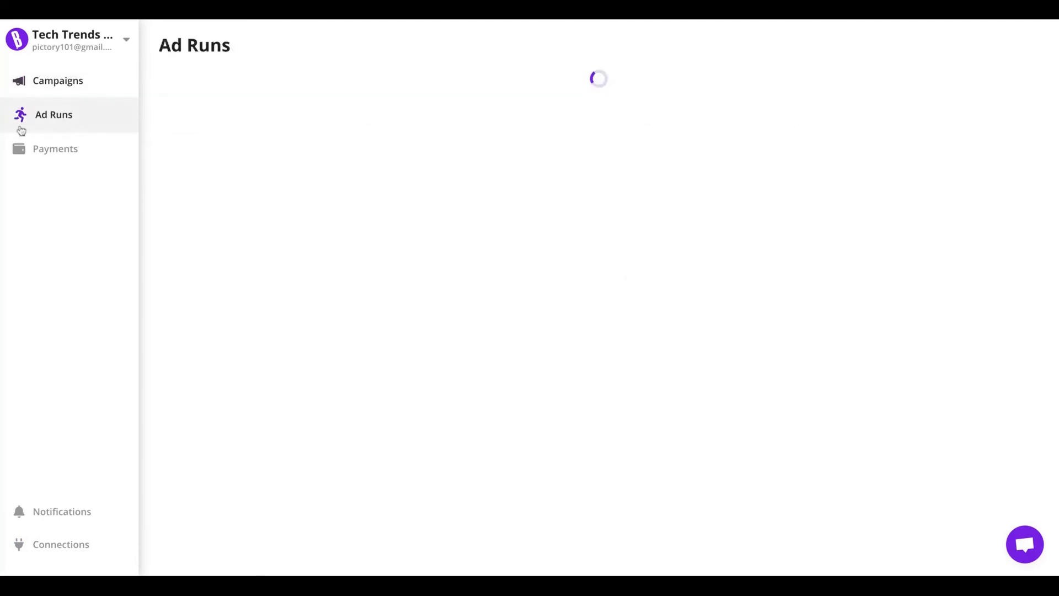
pyautogui.click(81, 92)
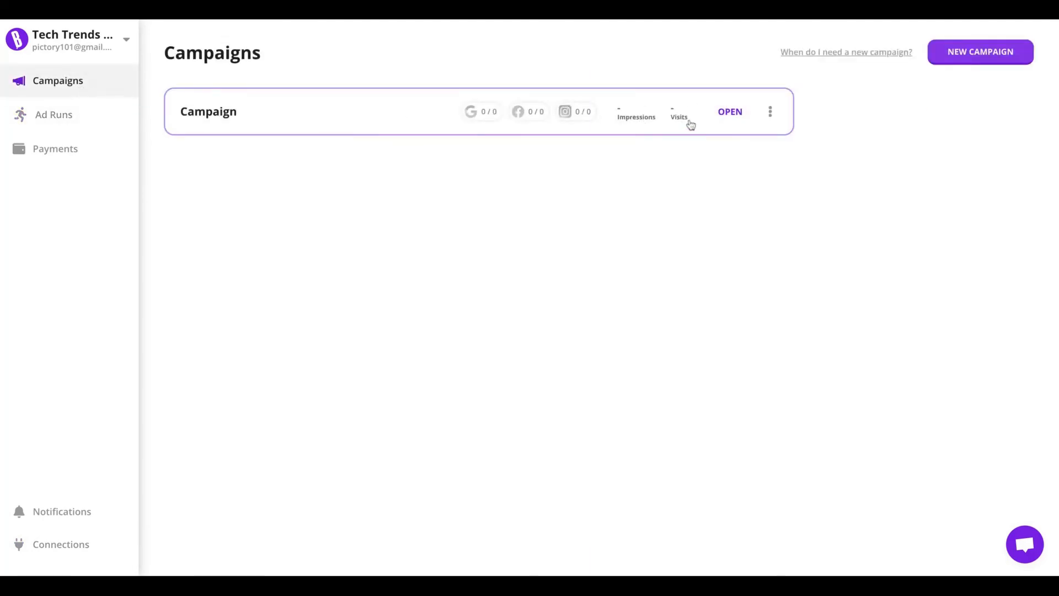
# Step: Try to set up a new campaign by scanning the website URL ending in "crime-de-estelionato-emocional/"
pyautogui.click(770, 114)
pyautogui.click(653, 145)
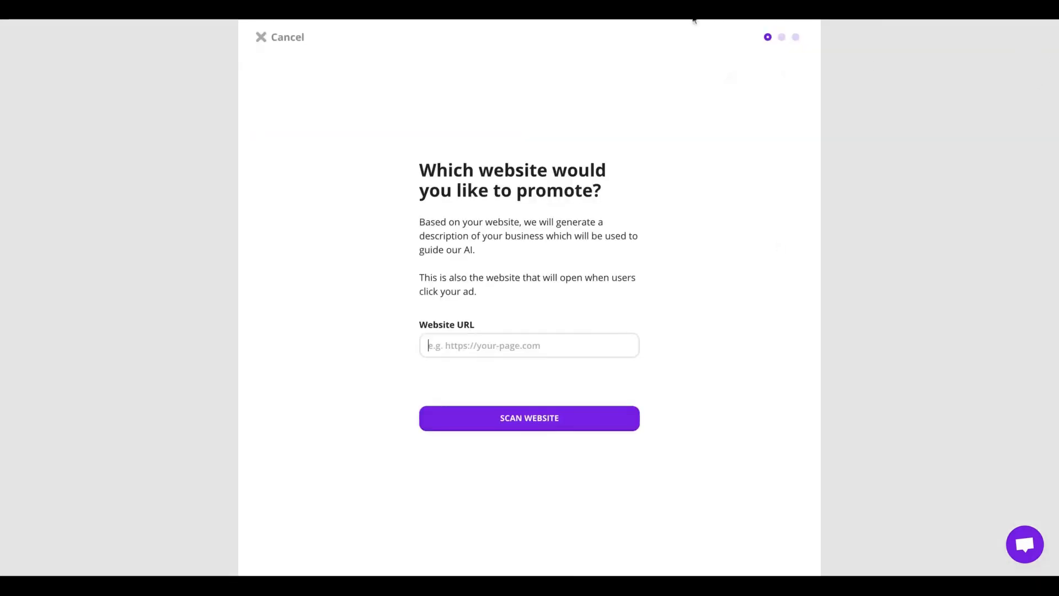
pyautogui.click(694, 20)
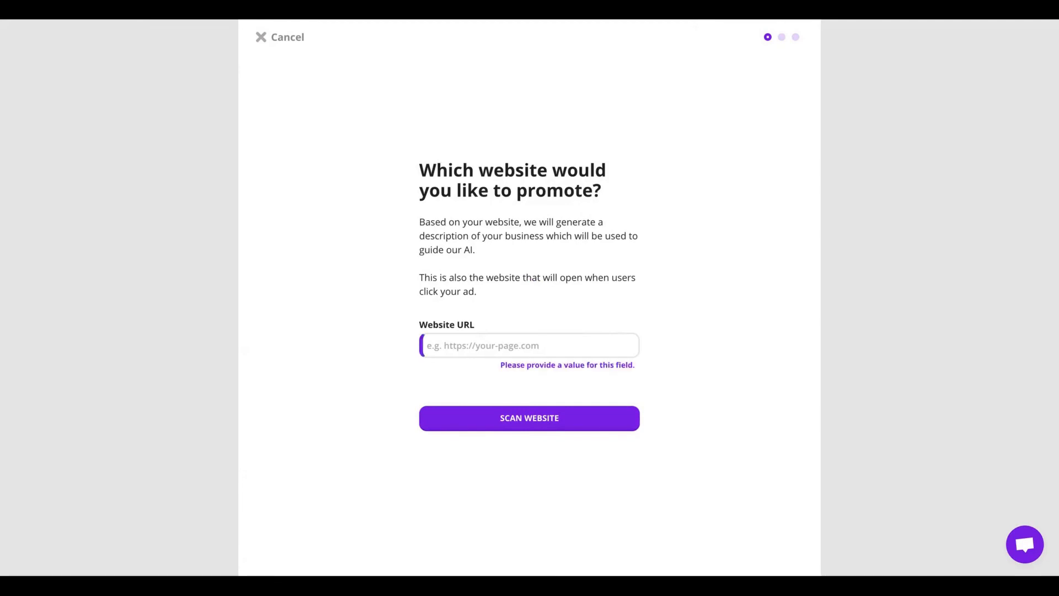
pyautogui.click(487, 339)
pyautogui.hotkey('ctrl', 'v')
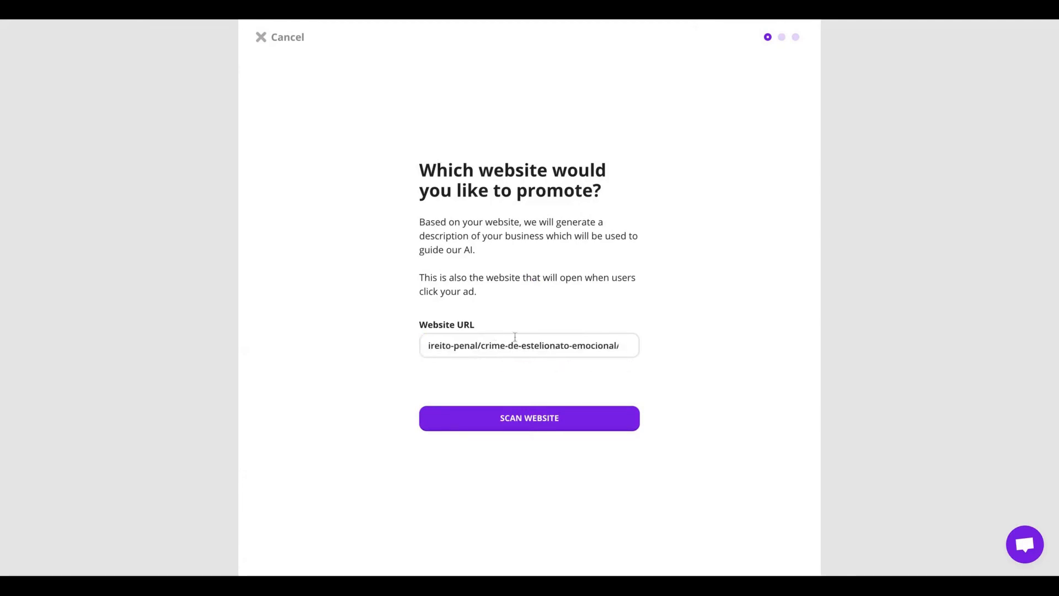
pyautogui.click(573, 434)
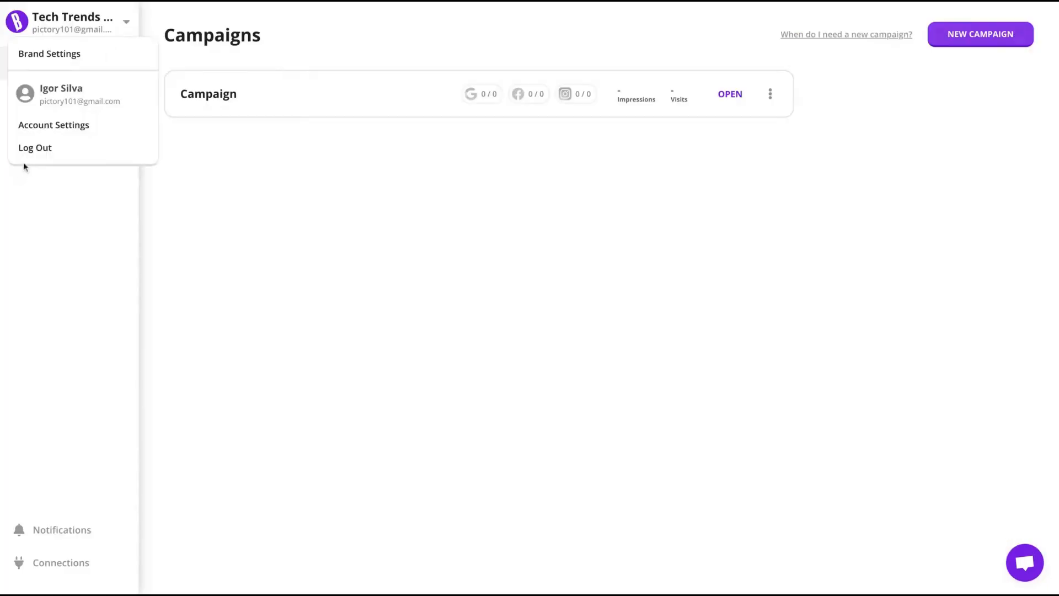
# Step: Look over the account settings, return to the campaigns list and close the website extraction dialog
pyautogui.click(39, 126)
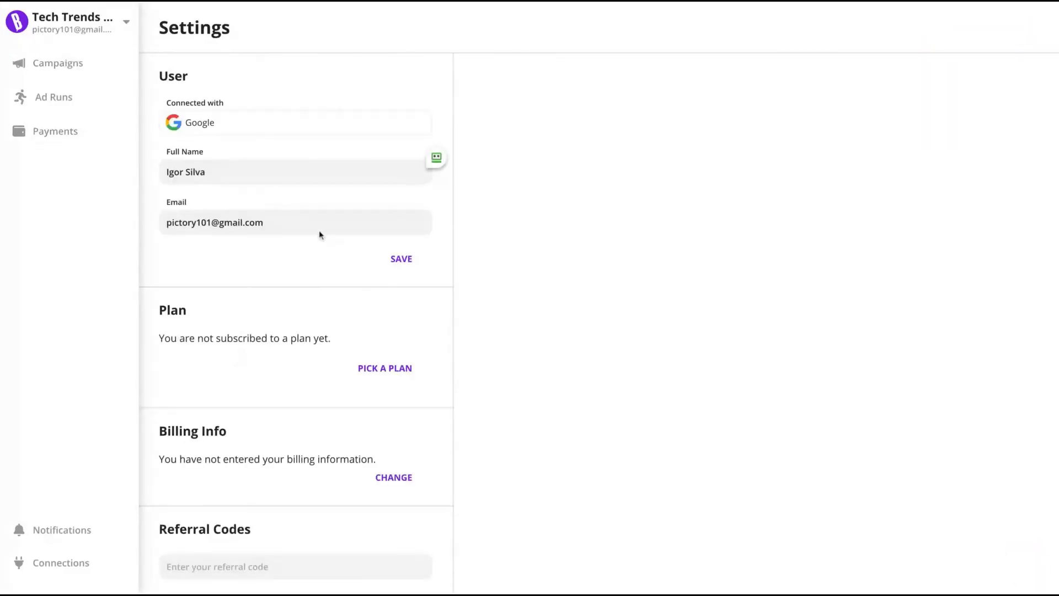
pyautogui.click(62, 68)
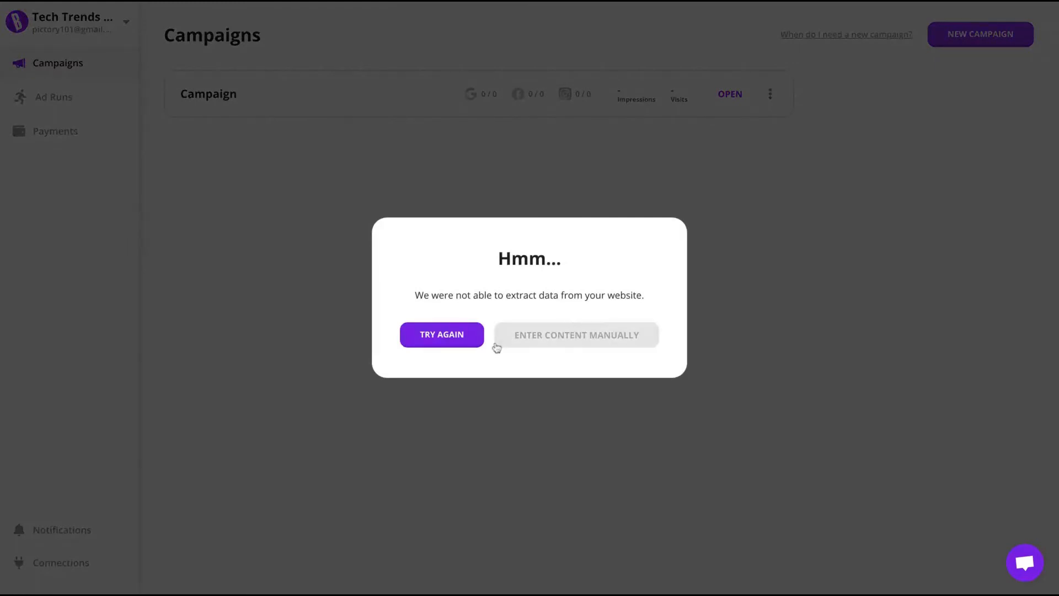
pyautogui.click(512, 342)
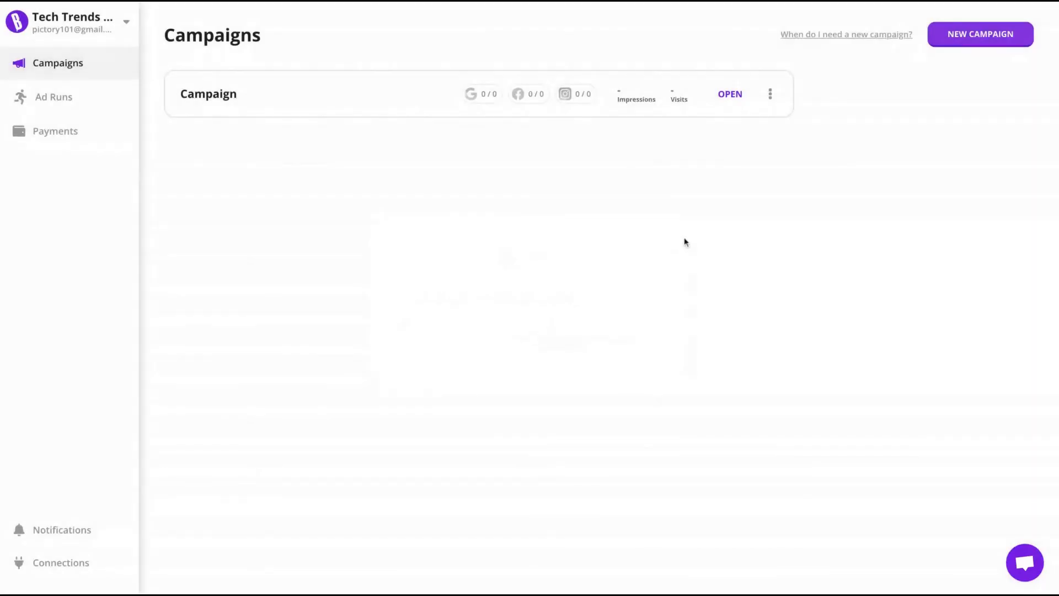